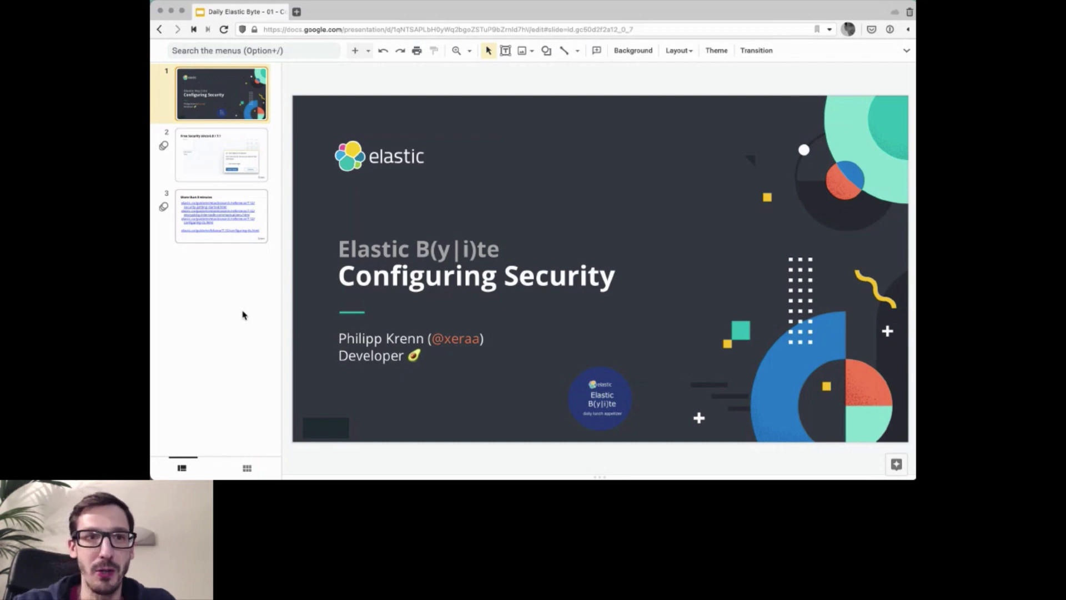
Step: Open slide 2, 'Free Security since 6.8 / 7.1', in the Google Slides editor
left_click(221, 144)
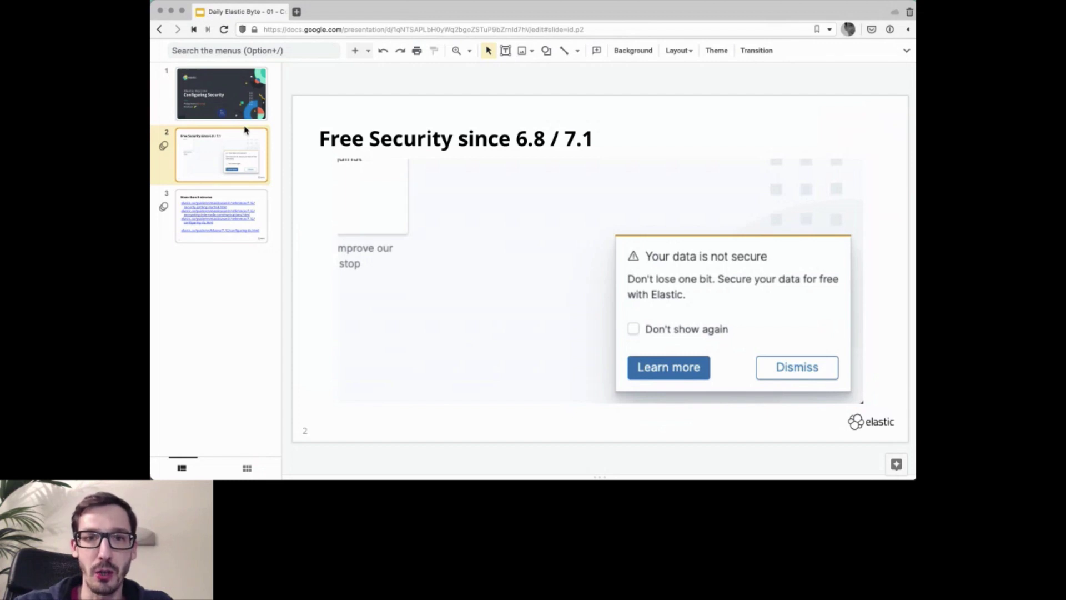
Step: In the server's Terminal session, list the contents of /opt with ll
mouse_move(730, 459)
left_click(667, 461)
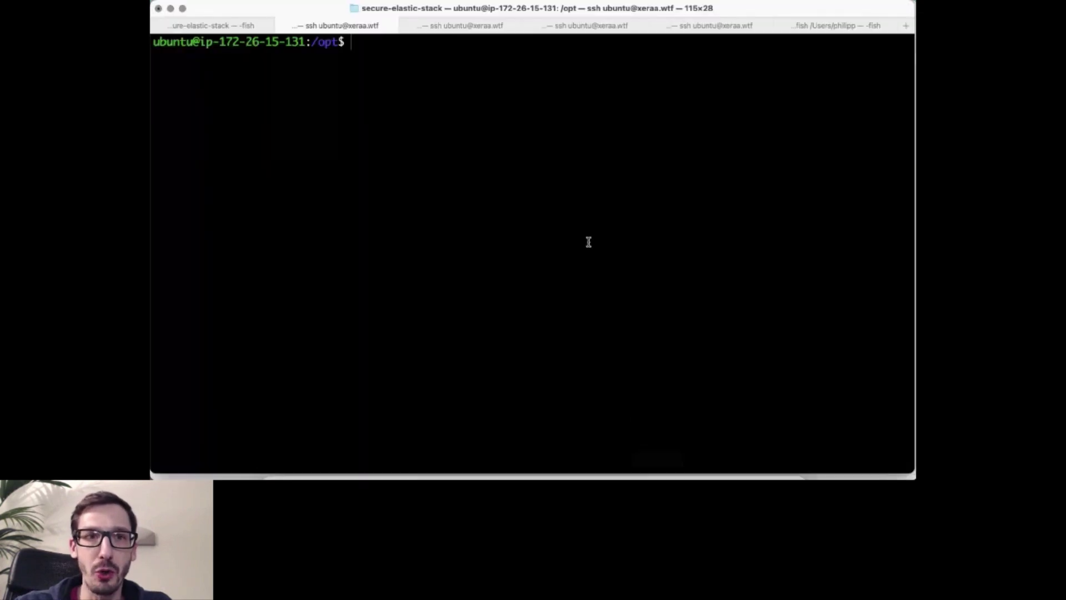
type("ll")
key("Return")
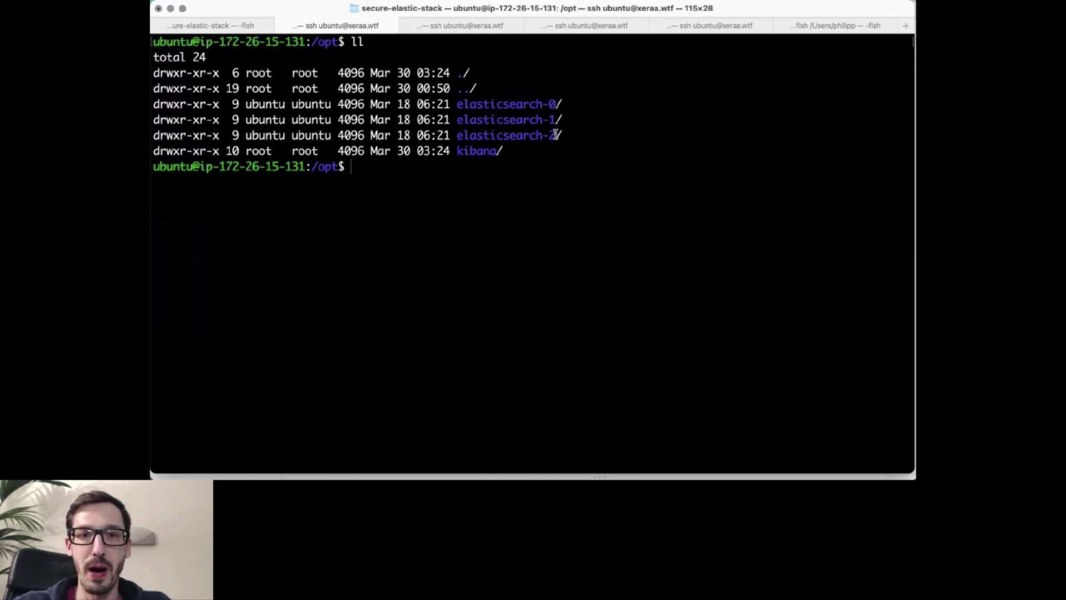
Step: In elasticsearch-0, generate config/elastic-certificates.p12 with certutil and an empty password
type("cd ")
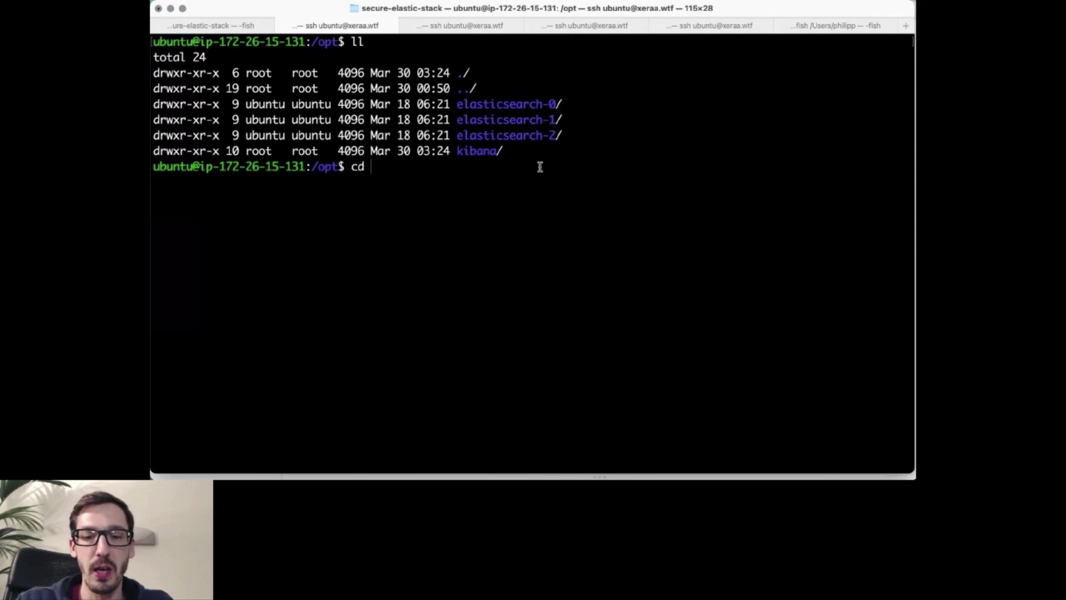
type("ela")
key("Tab")
type("0")
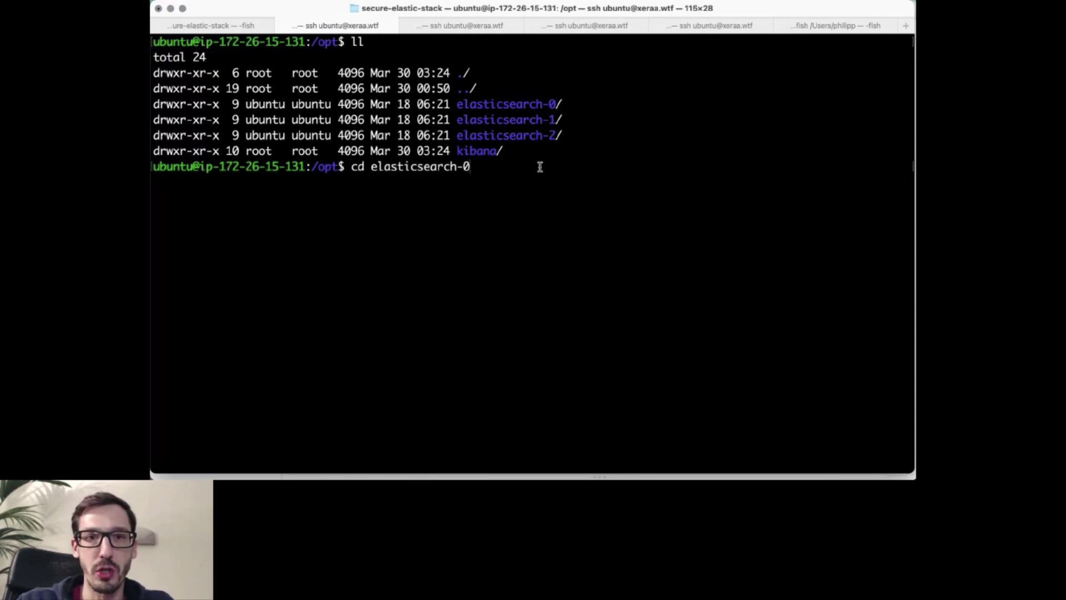
key("Return")
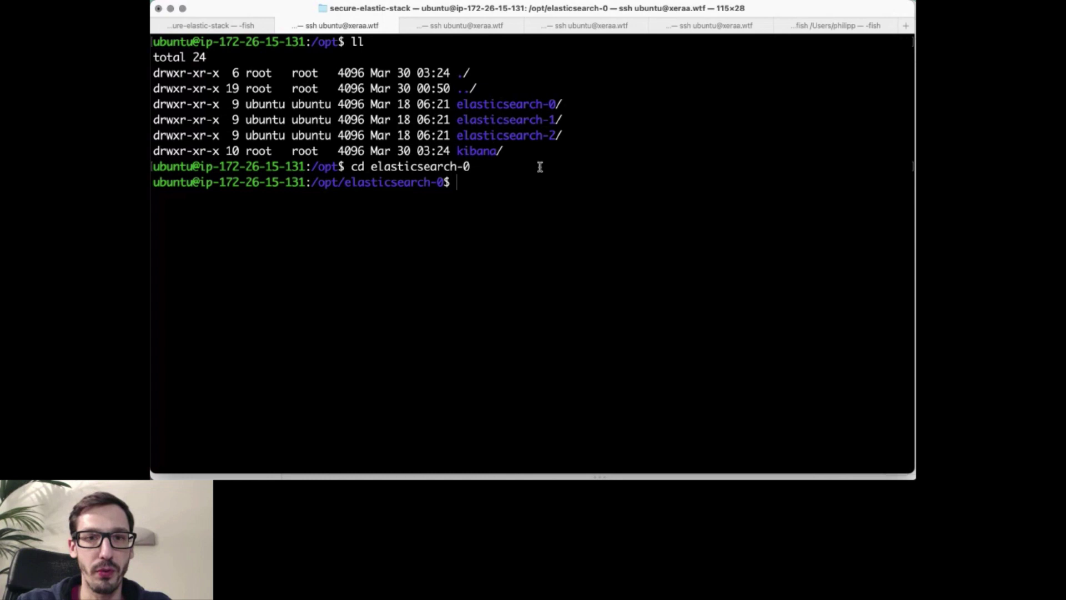
type("bin/elasticsearch-certutil cert -out config/elastic-certificates.p12 -pass \"\"")
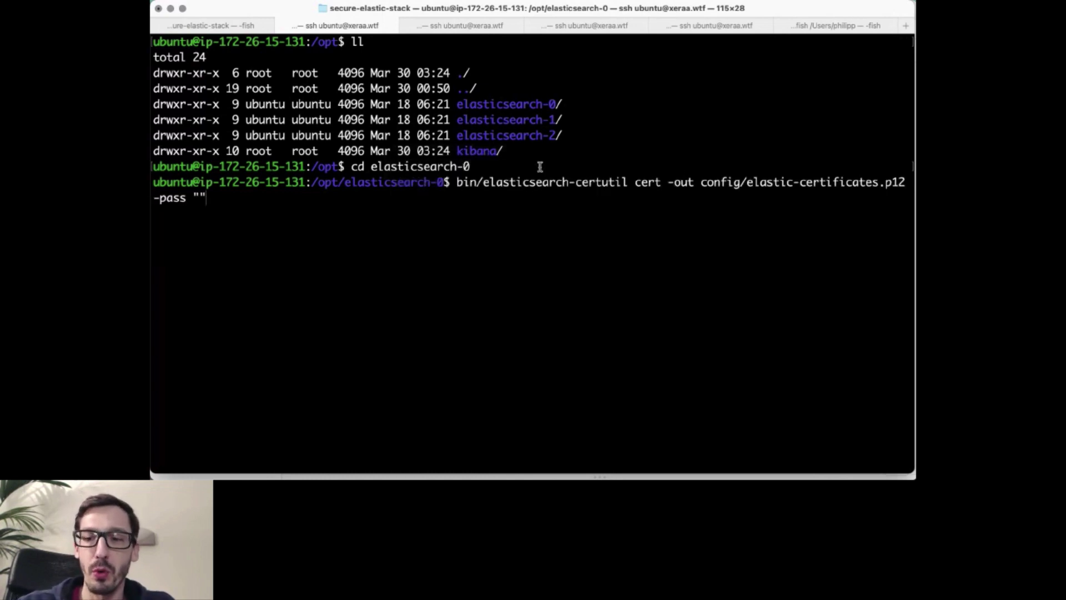
key("Return")
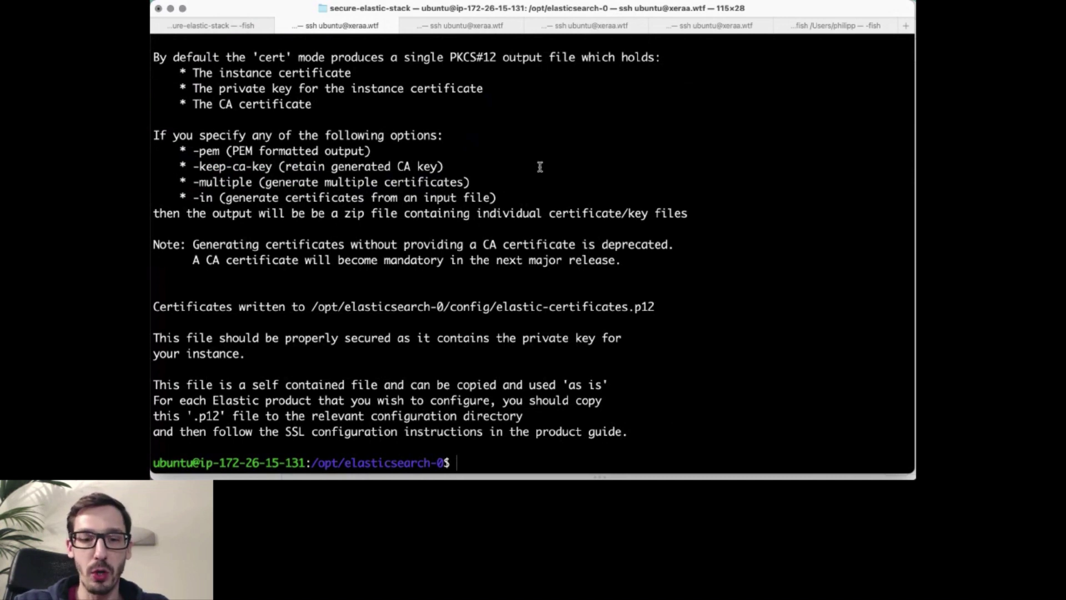
Step: Copy elastic-certificates.p12 into the elasticsearch-1 and elasticsearch-2 config folders
key("super+alt+c")
key("Down")
key("Return")
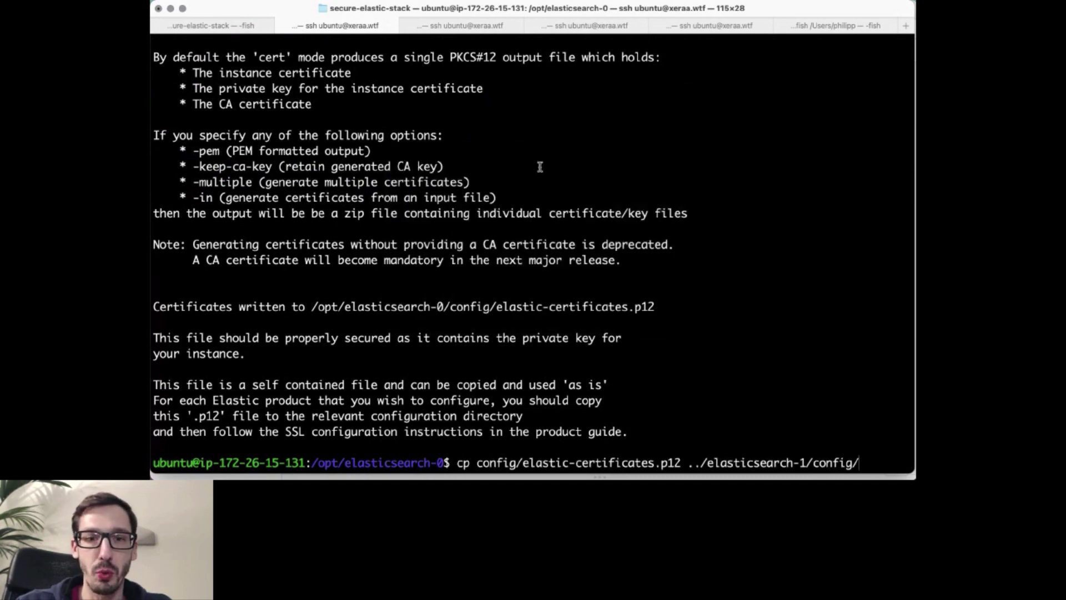
key("Return")
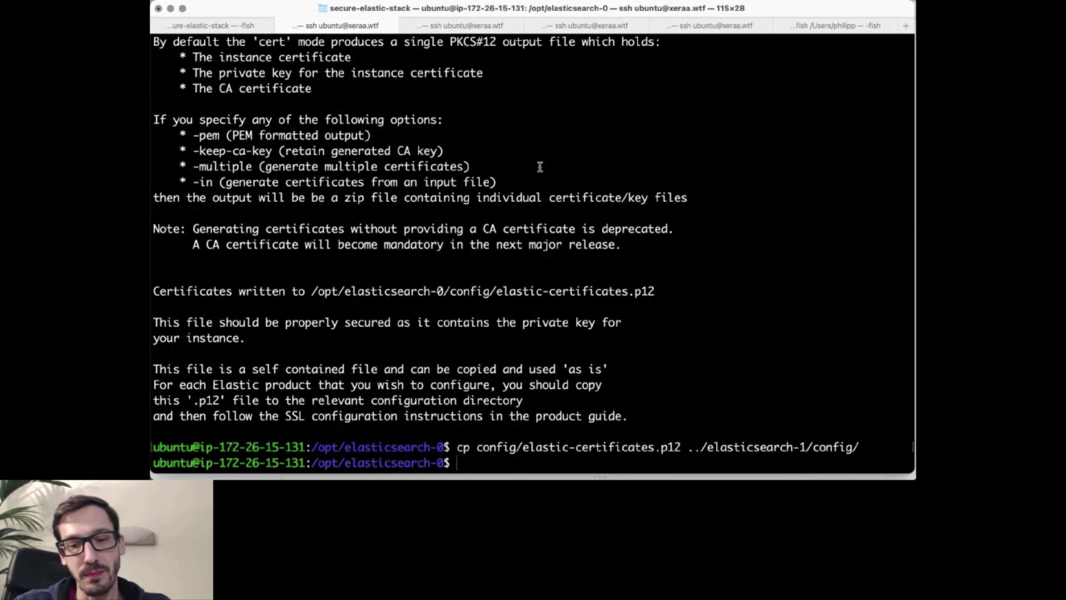
key("super+alt+c")
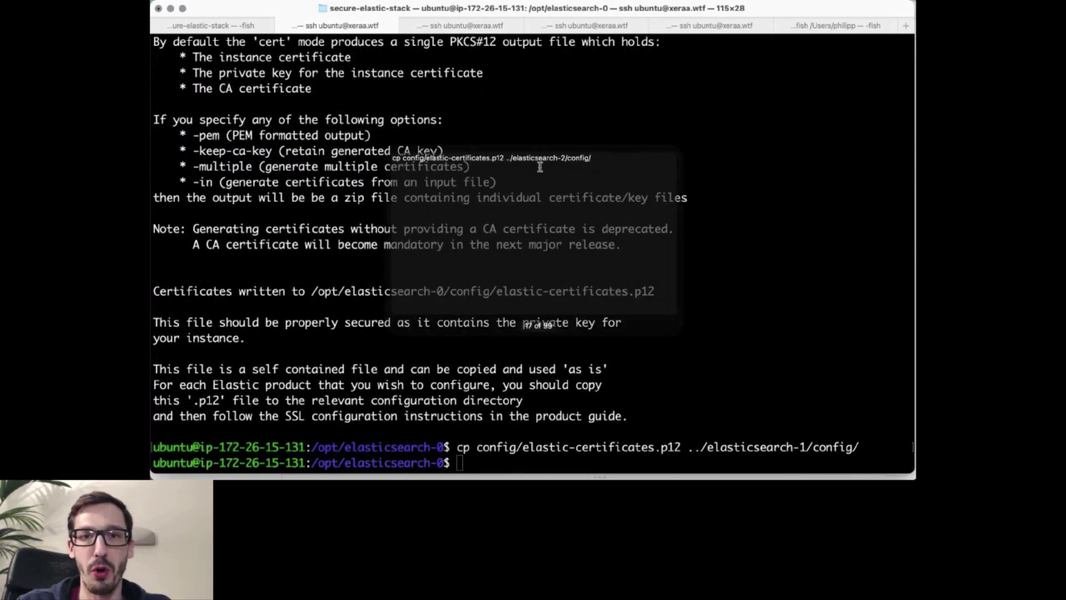
key("Return")
key("Return")
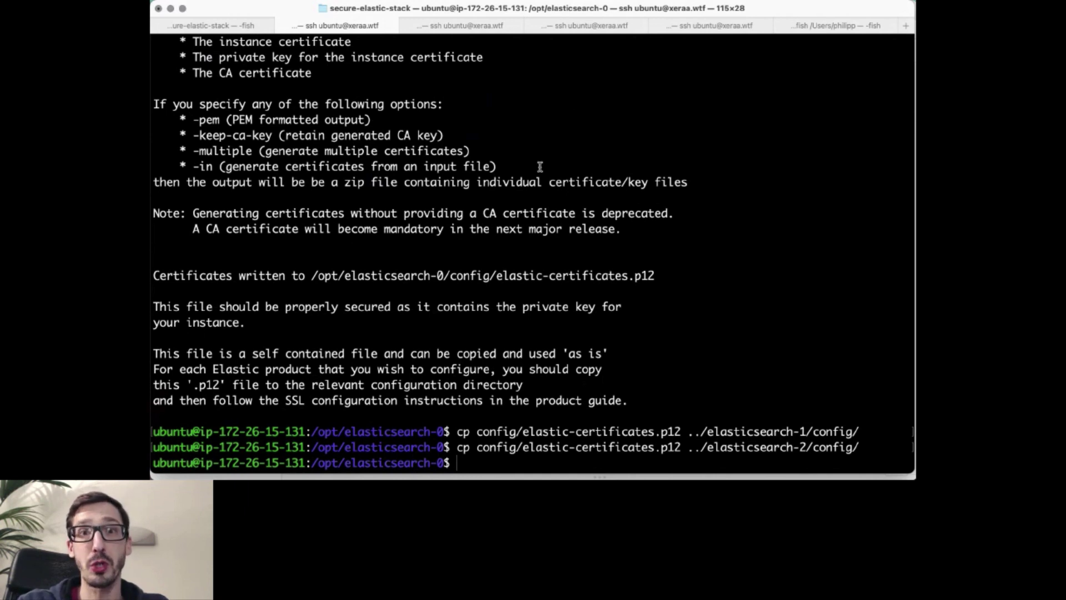
Step: Insert the sudo certbot certonly --standalone command from clipboard history
key("super+shift+v")
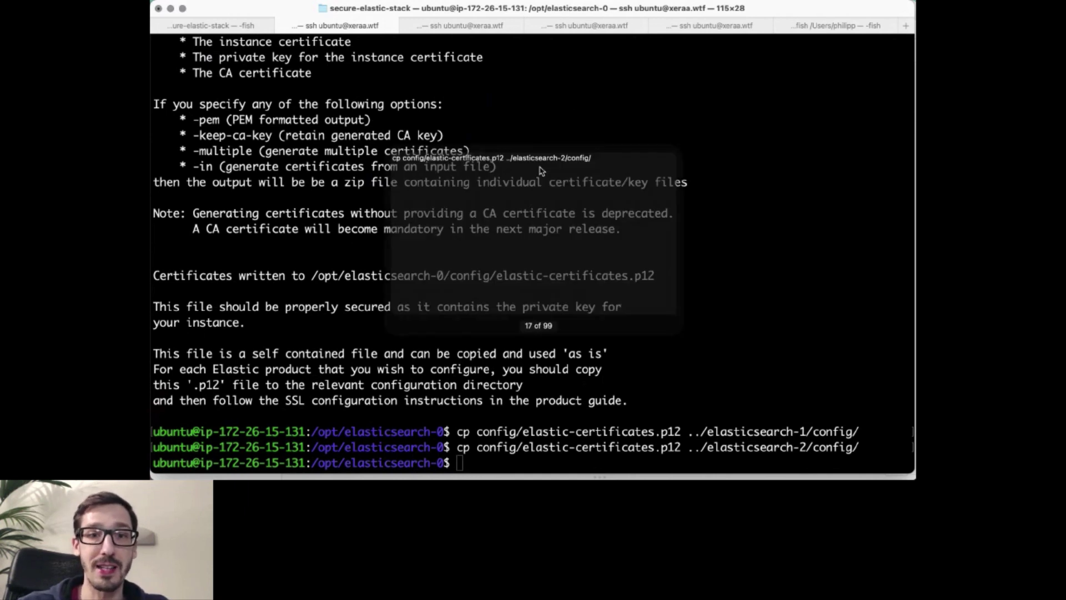
key("Down")
key("Return")
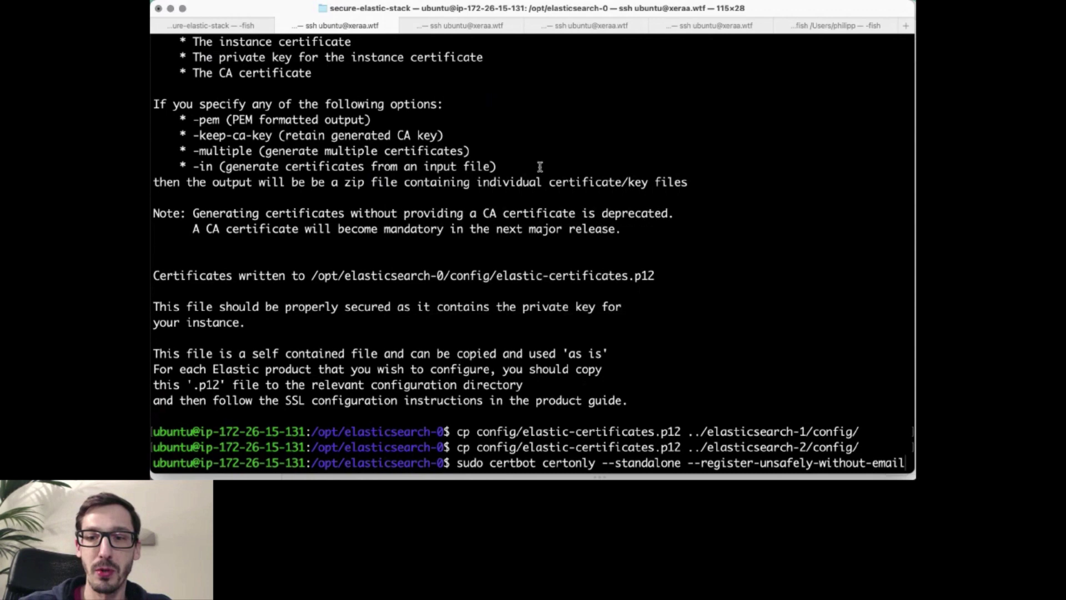
Step: Request a Let's Encrypt certificate for xeraa.wtf with certbot in standalone mode
key("Return")
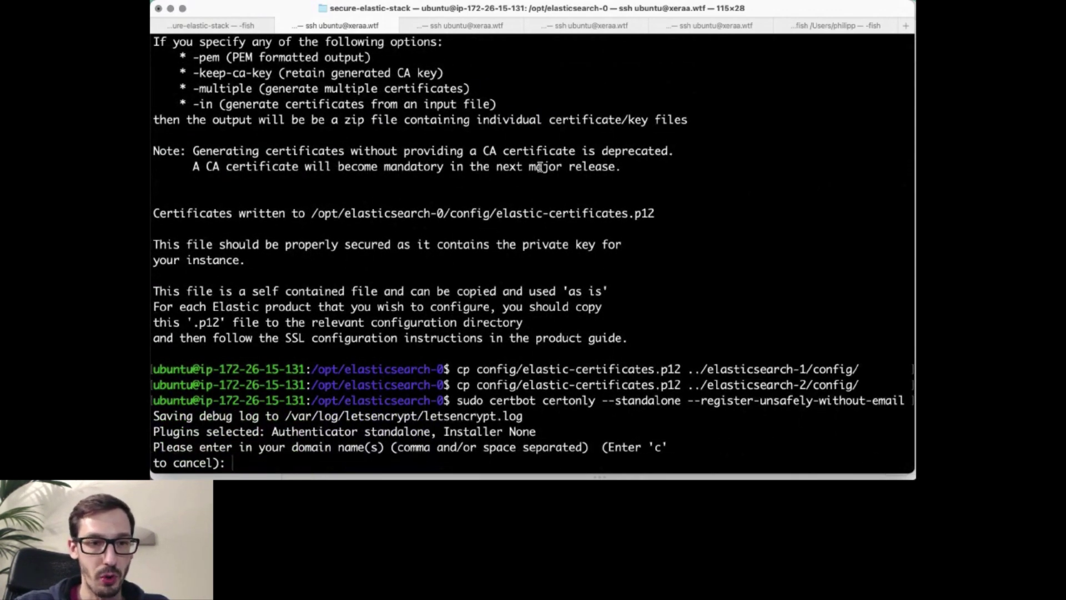
type("xeraa.wtf")
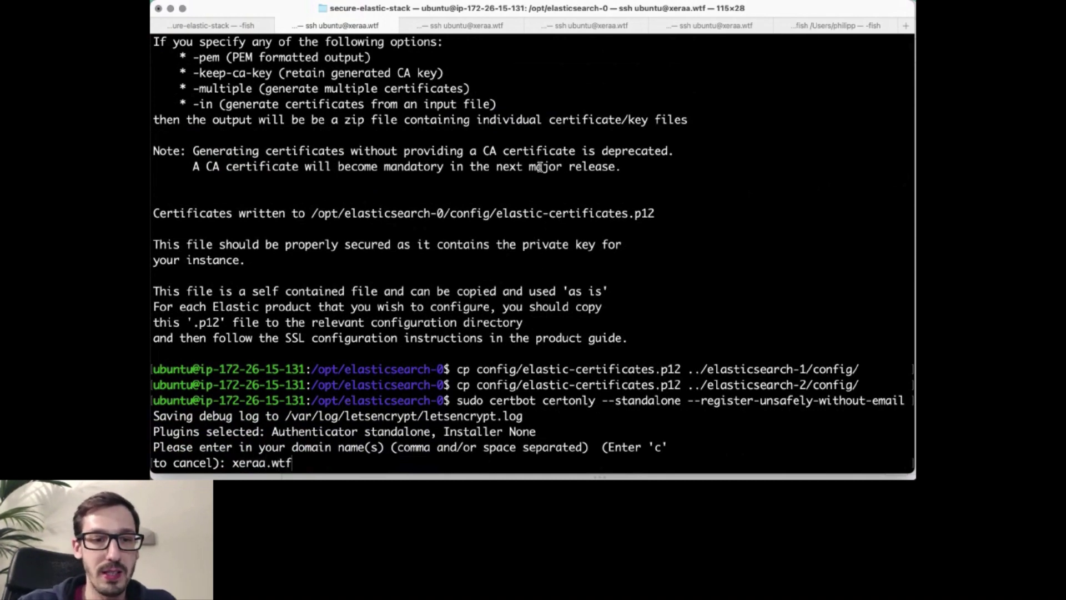
key("Return")
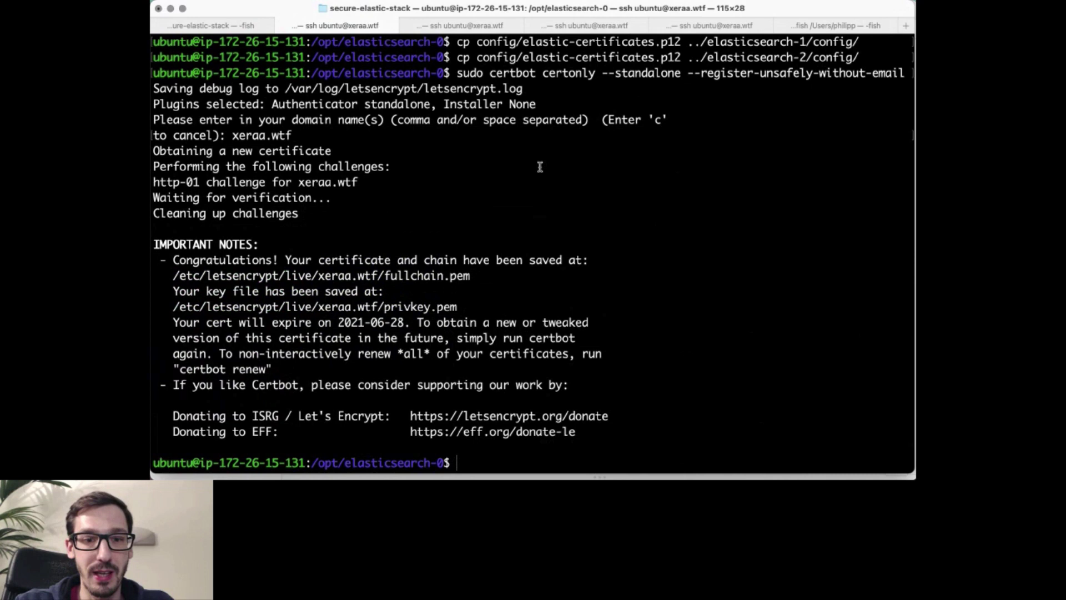
Step: Make the live and archive folders readable (chmod 0755) and link live to elasticsearch-0's config/certs
key("super+shift+v")
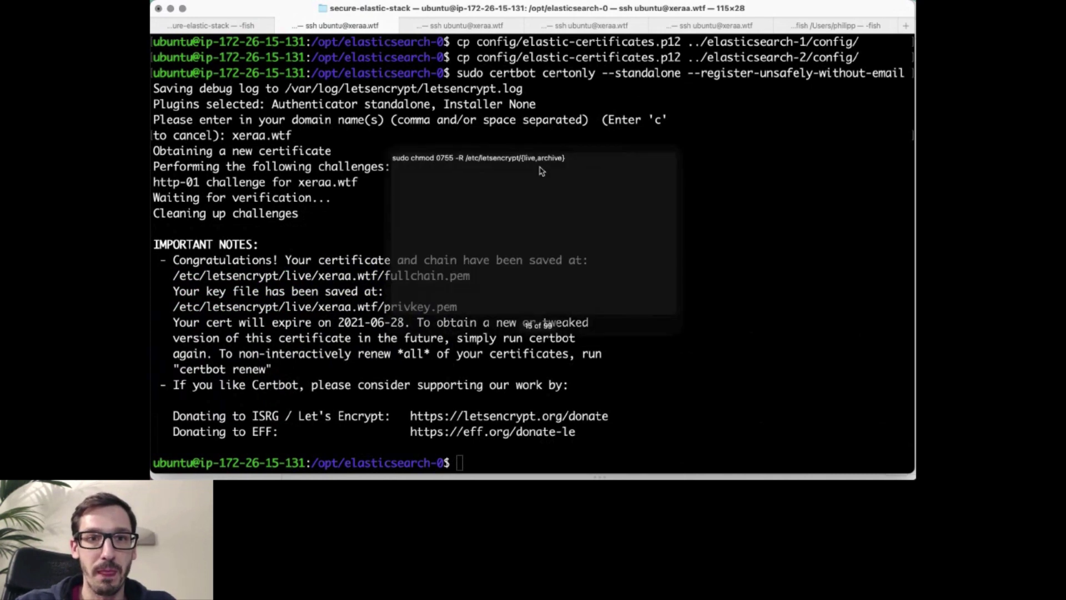
key("Return")
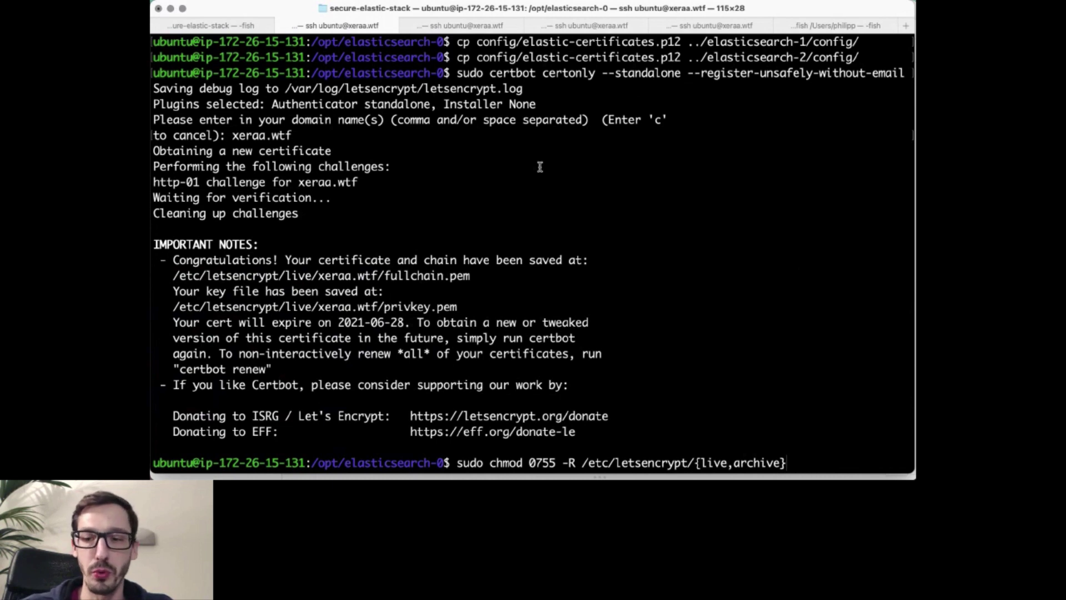
key("Return")
key("super+shift+v")
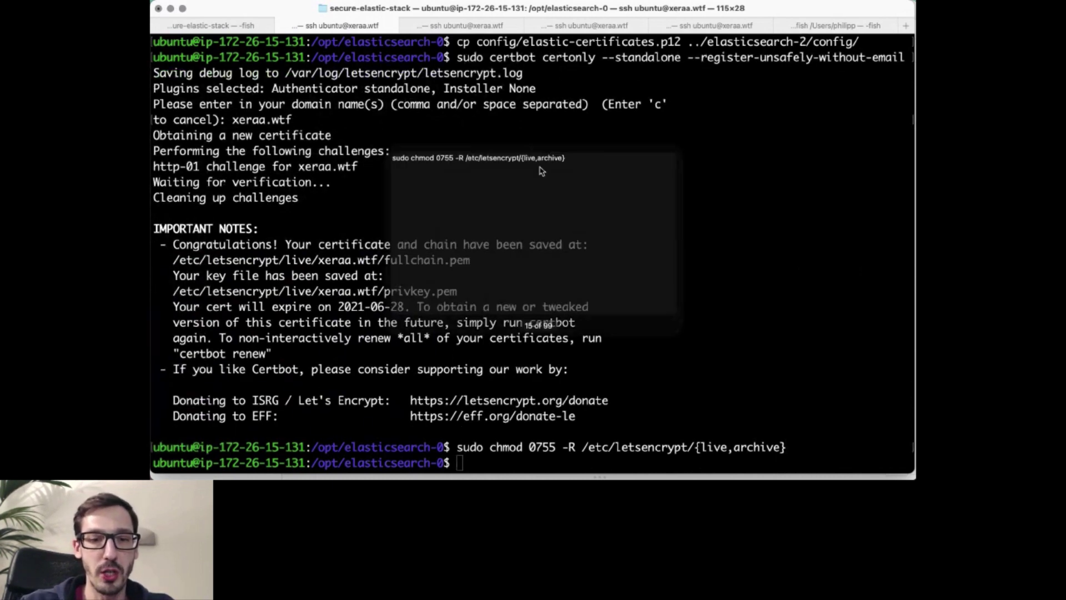
key("Up")
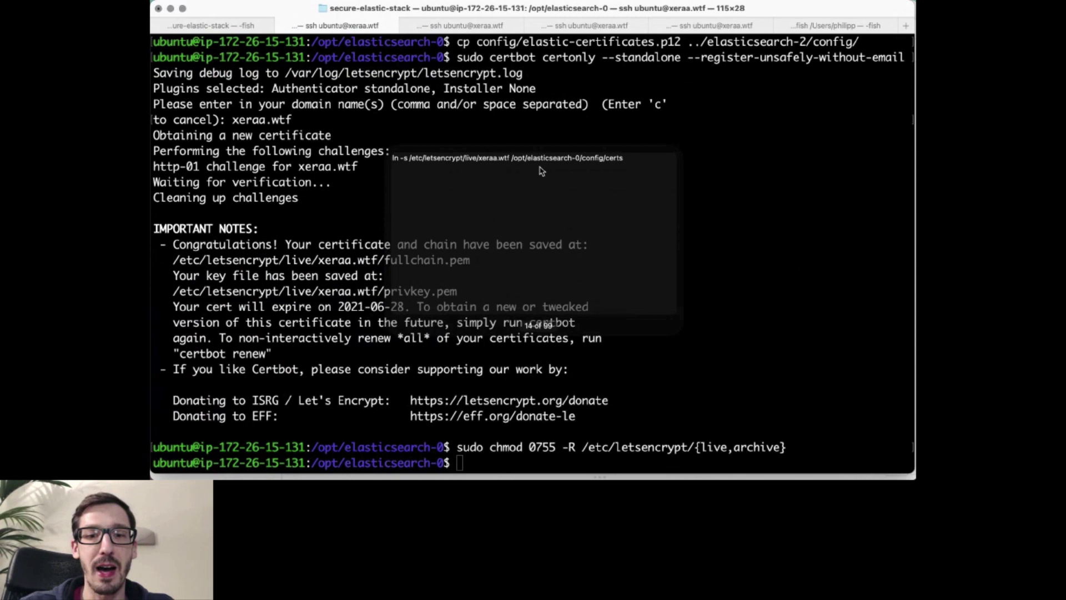
key("Return")
key("Return")
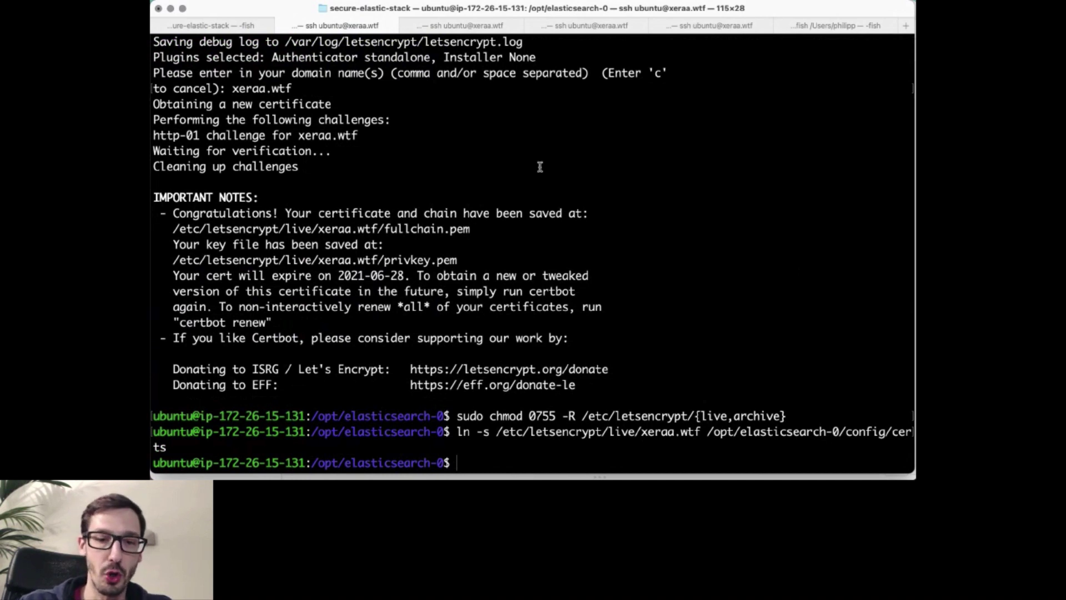
key("super+shift+v")
key("Down")
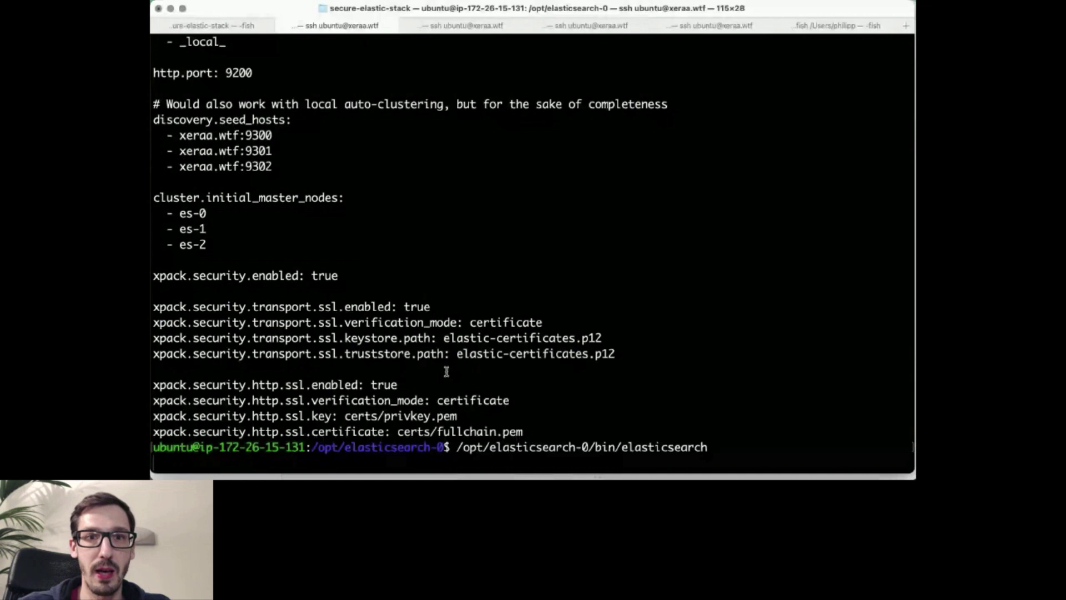
Step: Prepare the elasticsearch-1 start command and start elasticsearch-2 in the third and fourth sessions
left_click(475, 26)
type("/opt/elasticsearch-0/bin/elasticsearch")
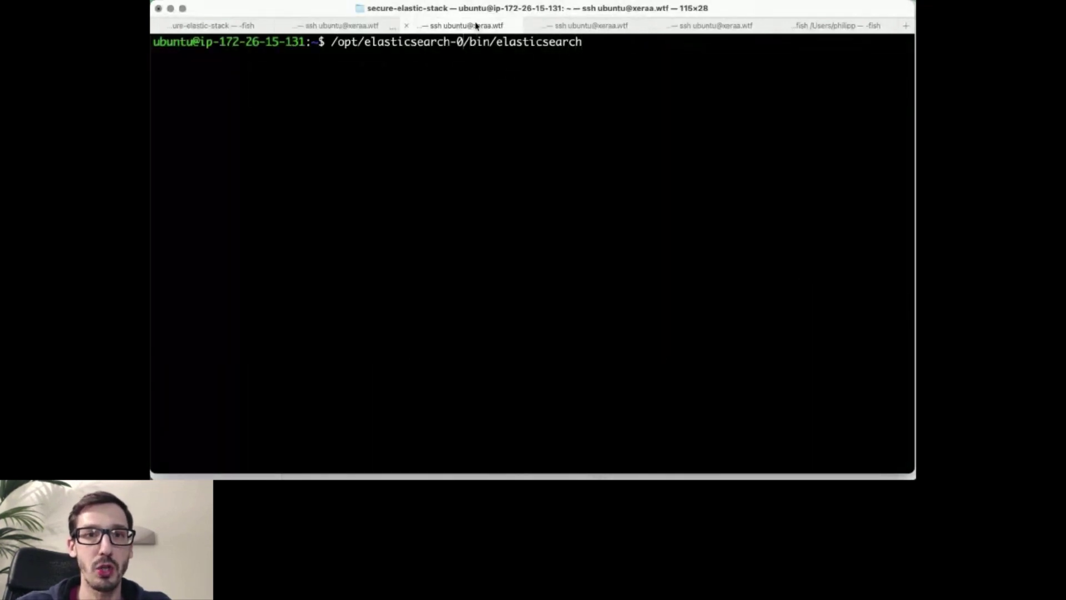
key("BackSpace")
type("1")
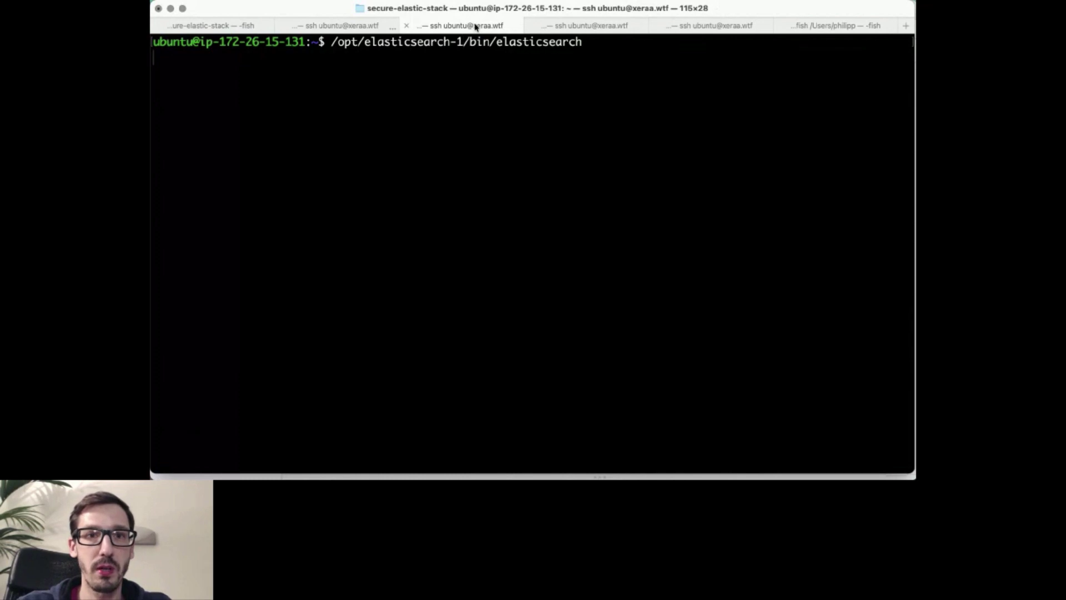
left_click(572, 25)
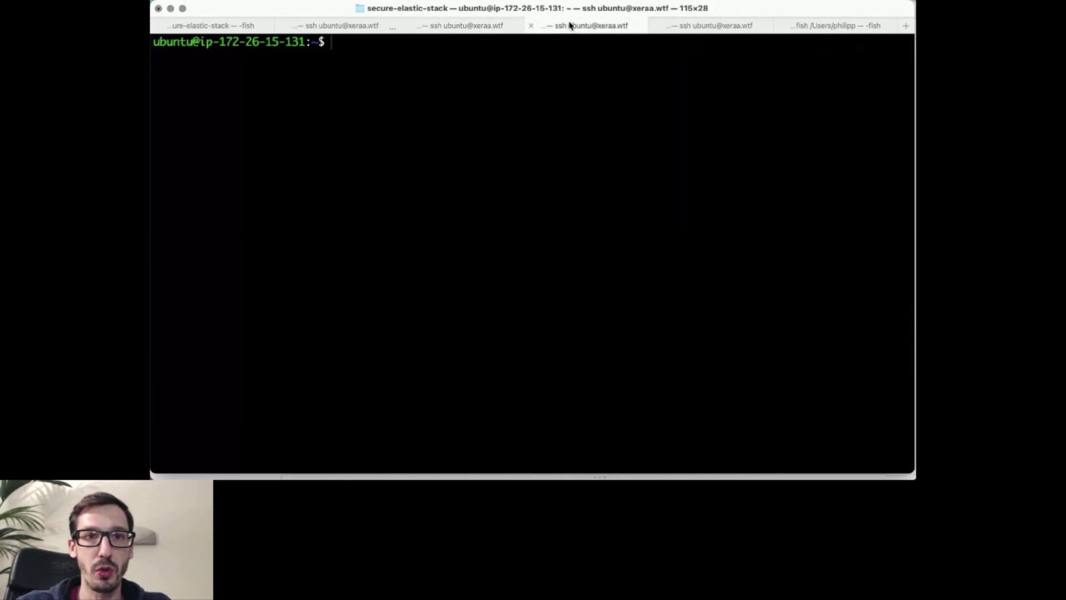
type("/opt/elasticsearch-0/bin/elasticsearch")
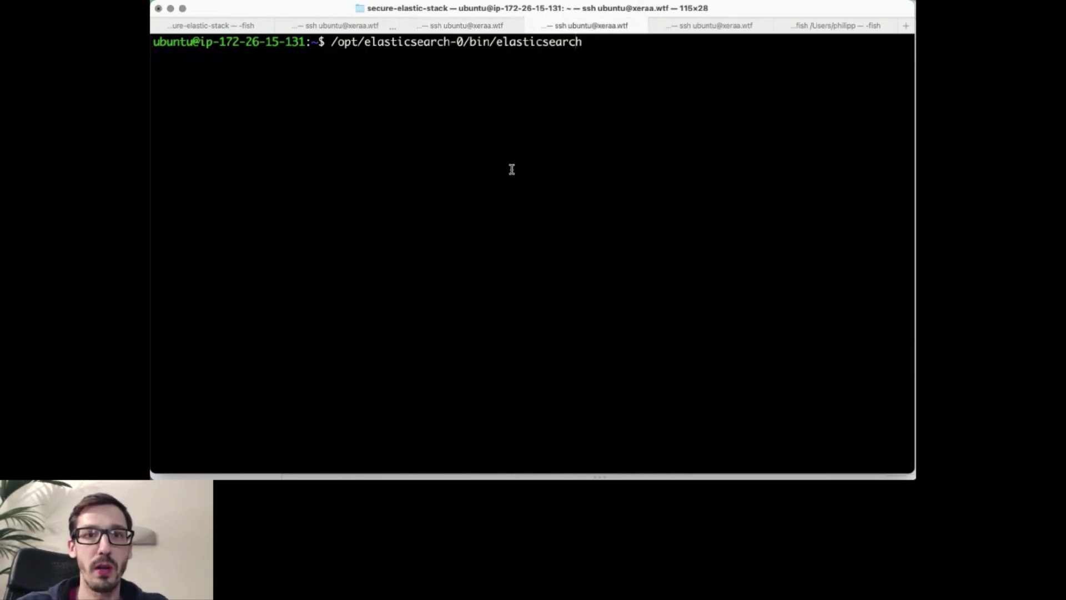
key("Left")
key("Left")
key("Left")
key("Left")
key("Left")
key("Left")
key("Left")
key("Left")
key("Left")
key("Left")
key("Left")
key("Left")
key("Left")
key("Left")
key("Left")
key("Left")
key("Left")
key("Left")
key("Left")
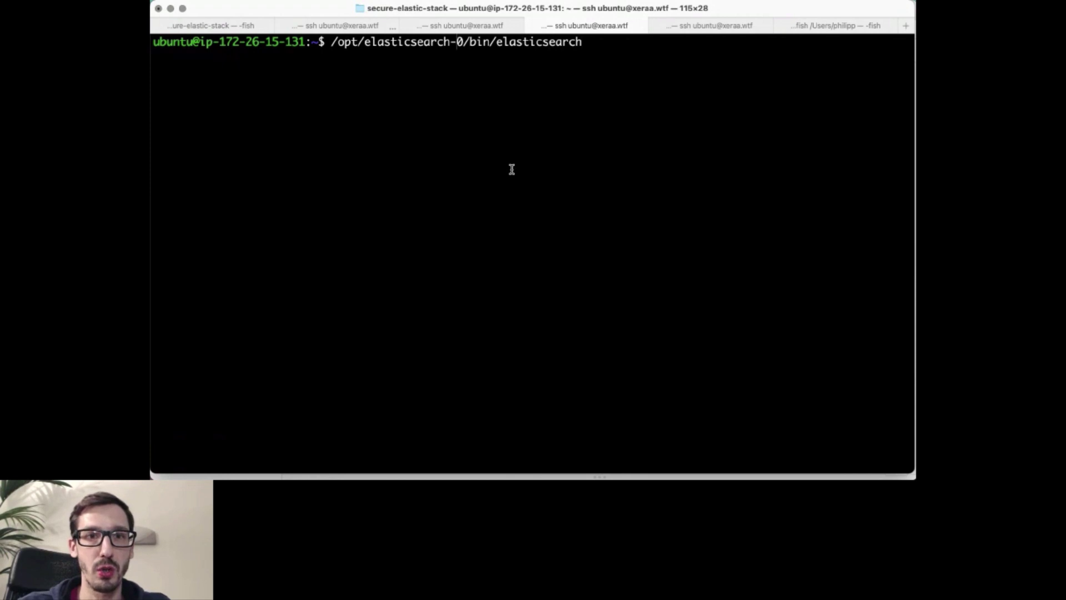
key("Delete")
type("2")
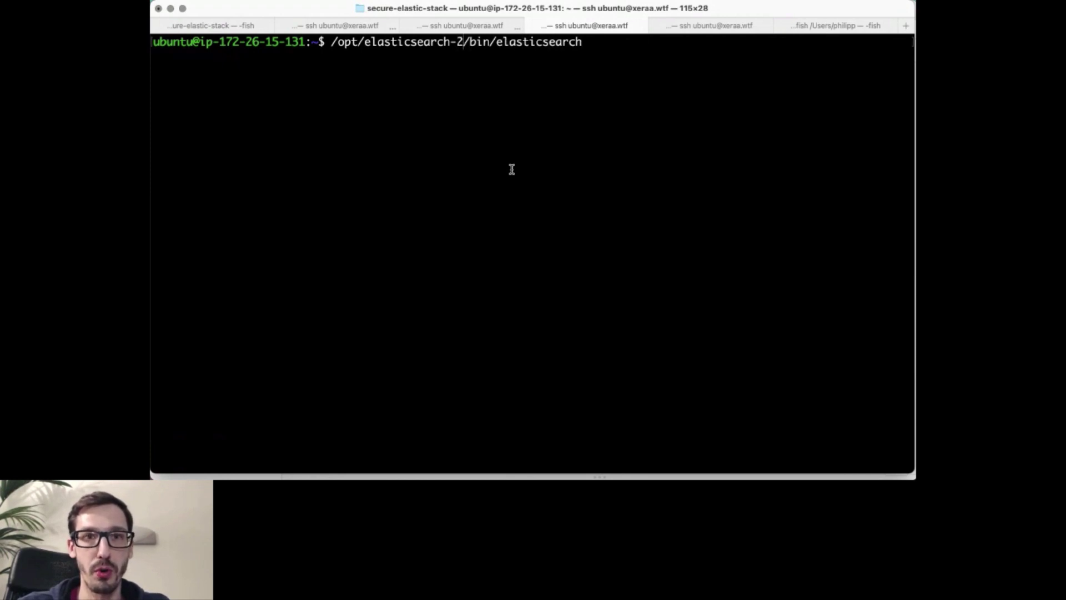
key("Return")
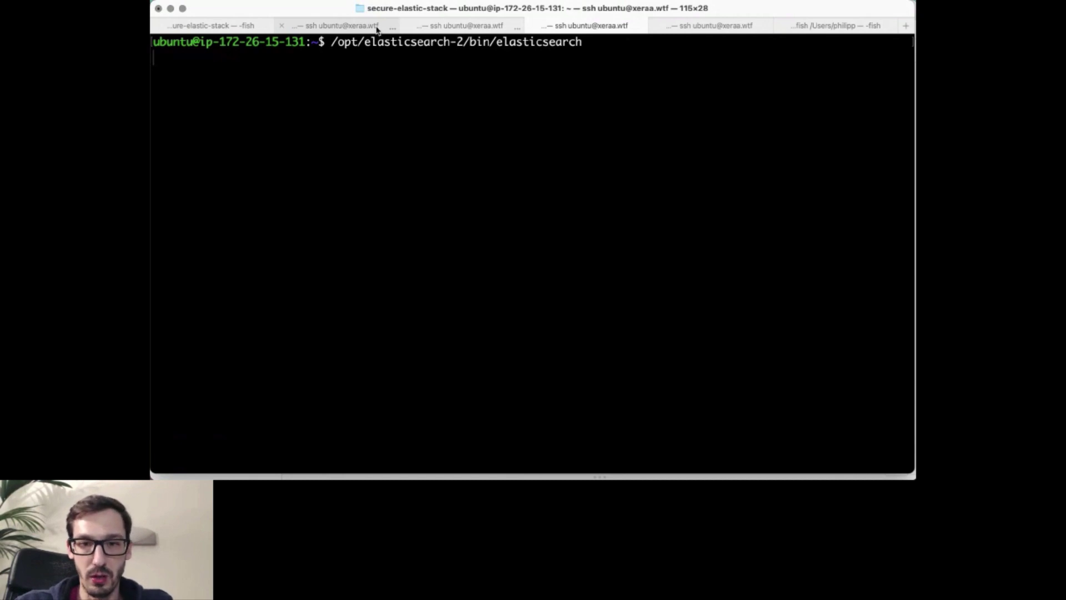
Step: Check the es-0 log, highlighting the transport publish_address line
left_click(376, 29)
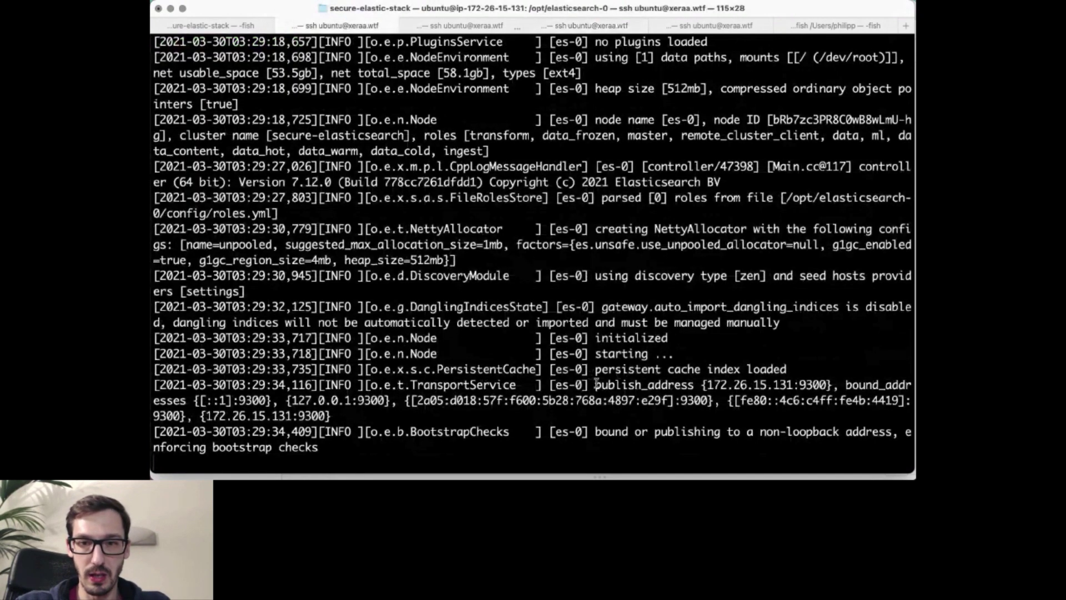
left_click_drag(596, 383, 690, 389)
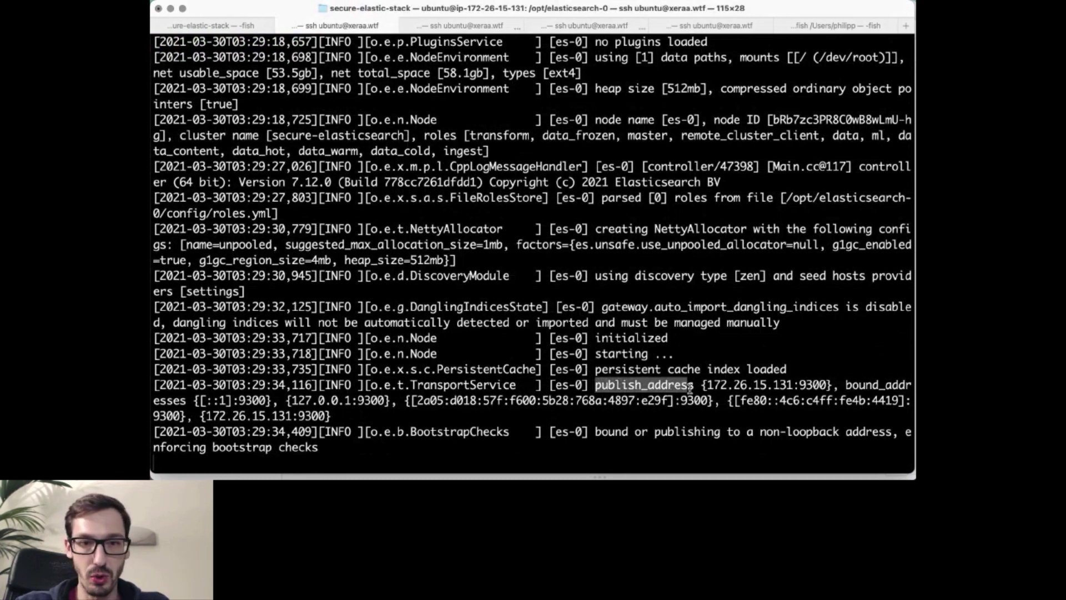
left_click(680, 380)
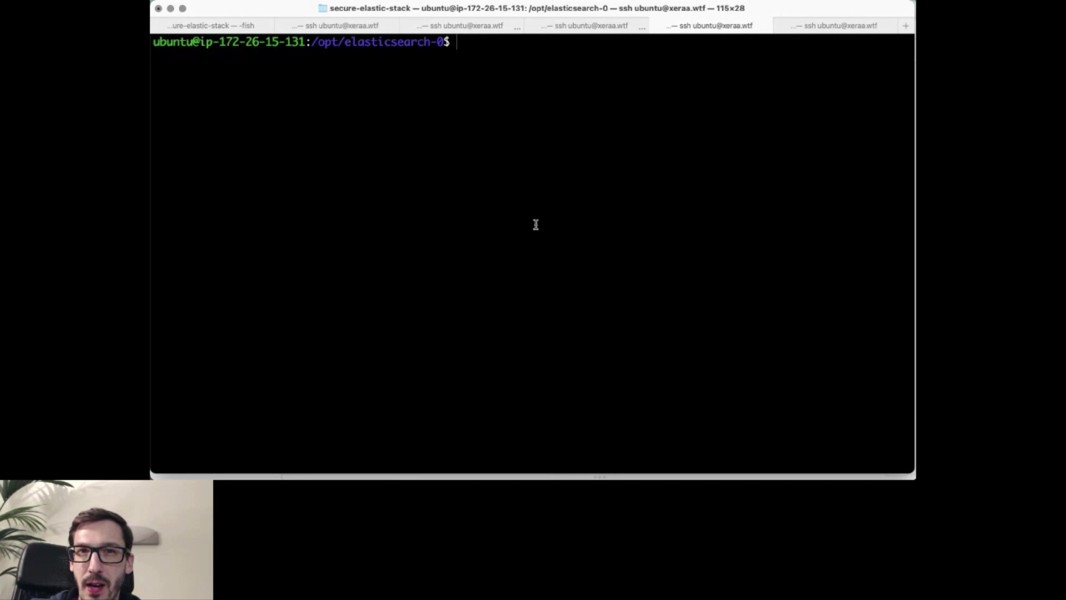
key("super+shift+v")
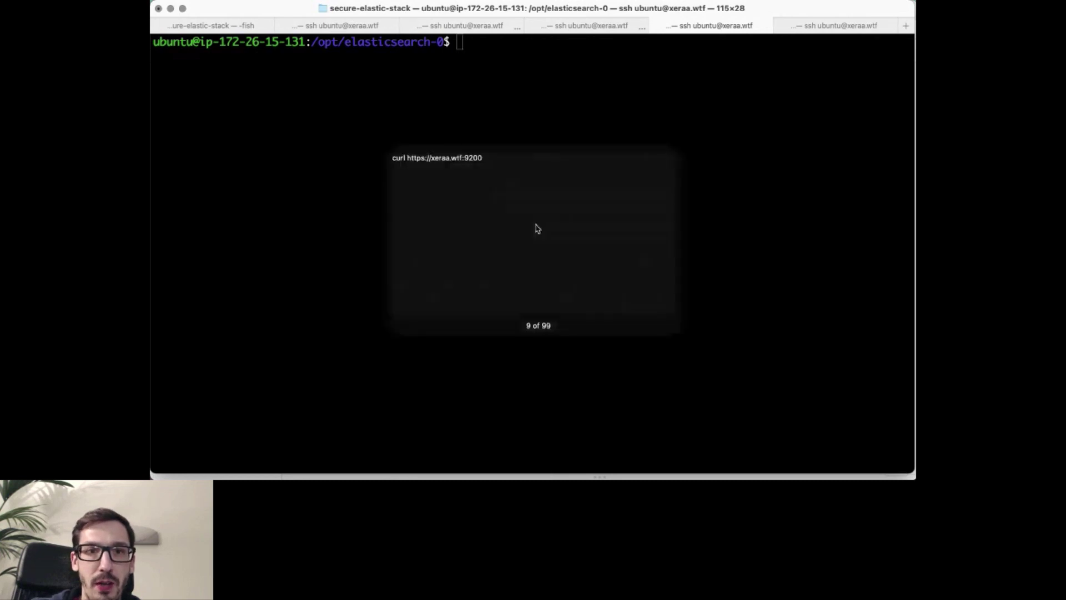
key("Return")
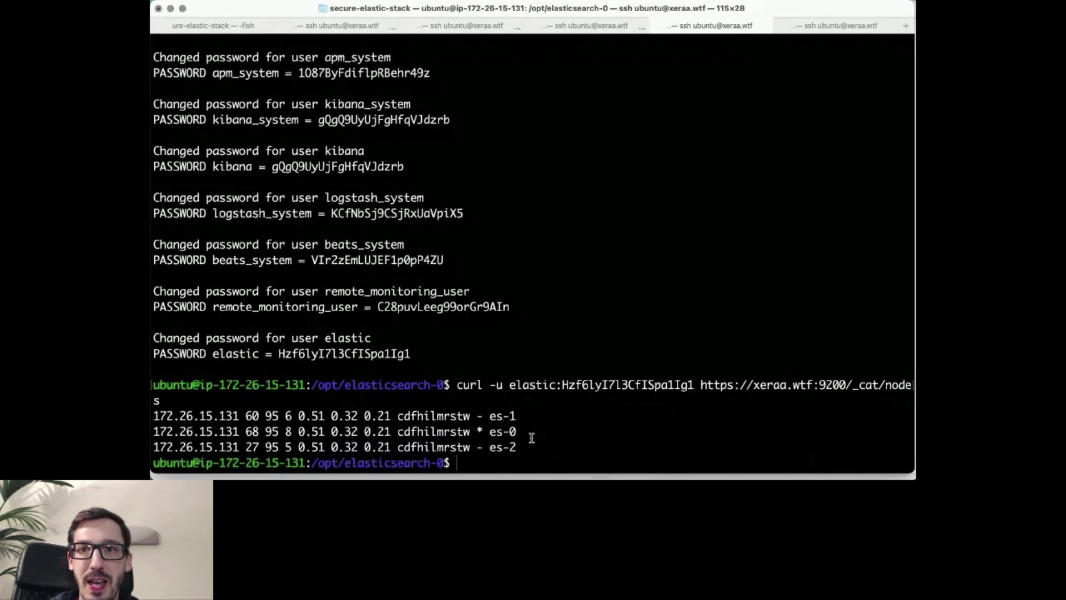
Step: In the Kibana session, create a keystore with bin/kibana-keystore create
left_click(835, 29)
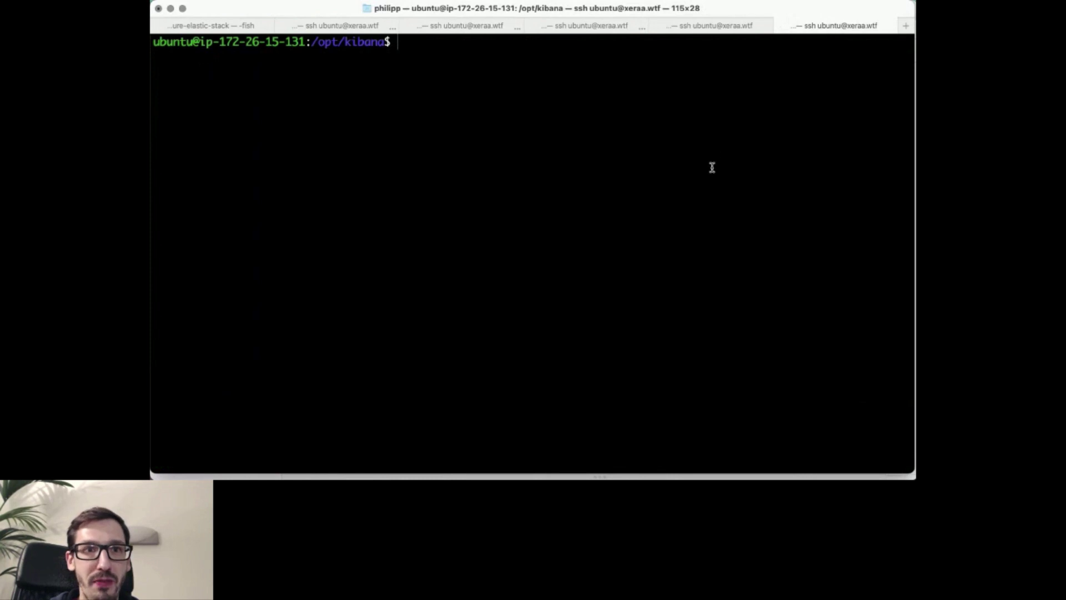
key("super+shift+v")
key("super+shift+v")
key("super+shift+v")
key("super+shift+v")
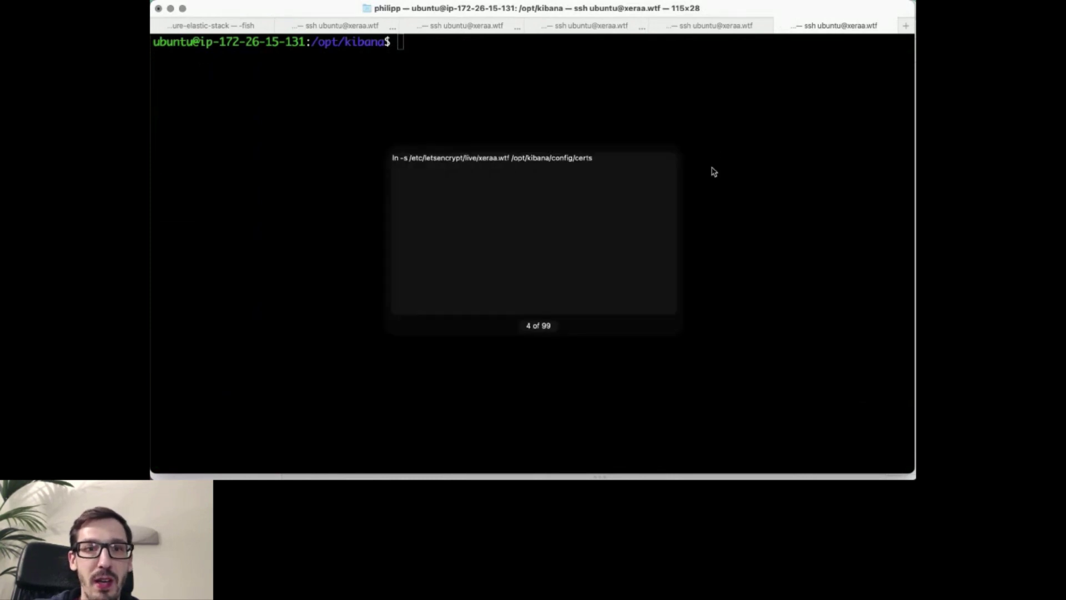
key("super+shift+v")
key("super+shift+v")
key("super+shift+v")
key("super+shift+v")
key("super+shift+v")
key("Up")
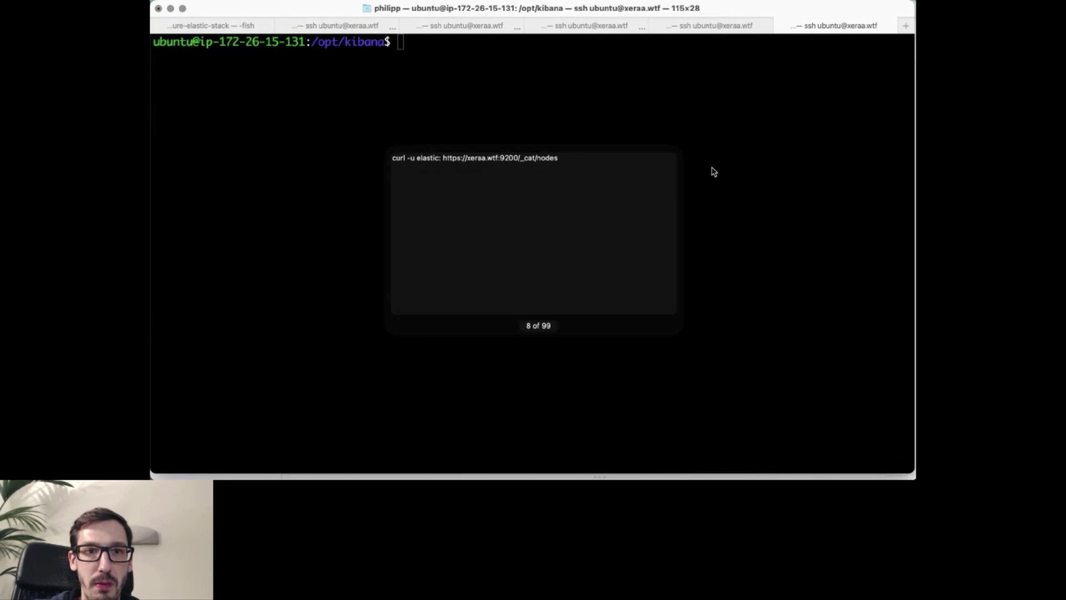
key("Up")
key("Return")
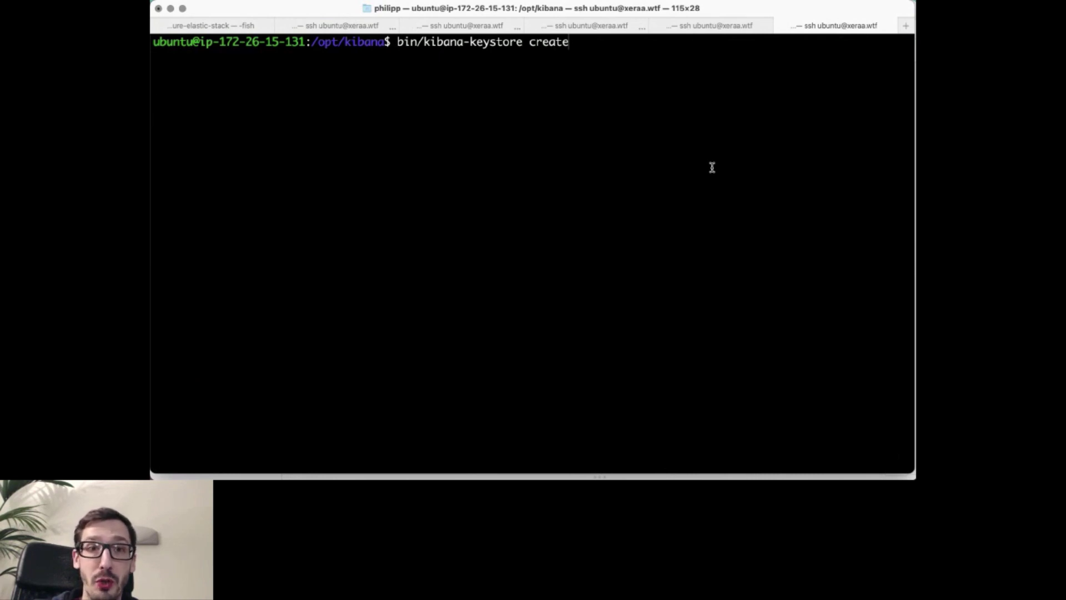
key("Return")
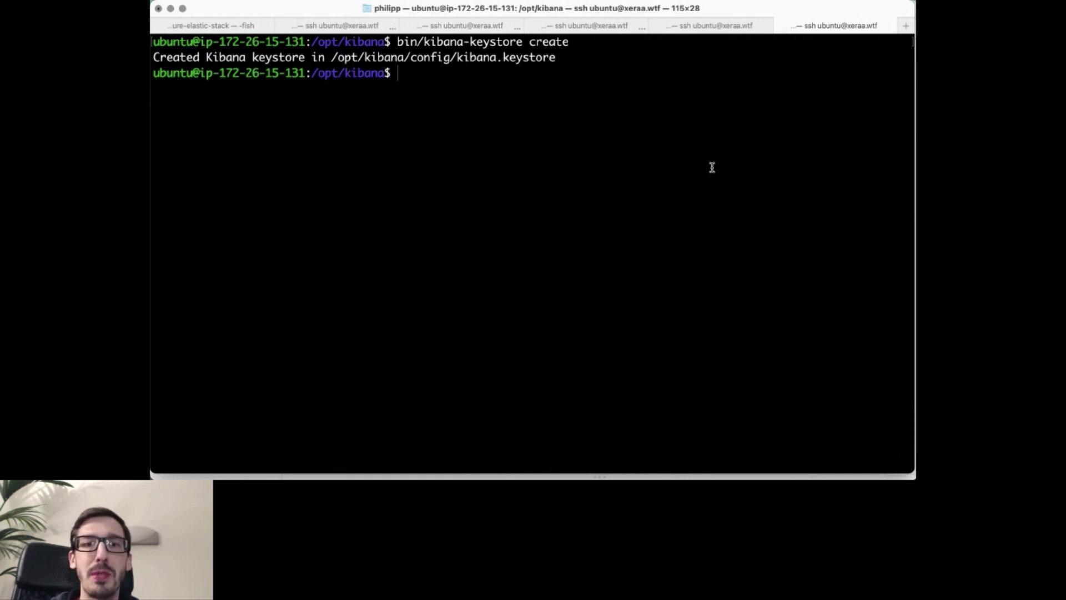
Step: Add elasticsearch.username to the keystore with the value kibana_system
key("super+shift+v")
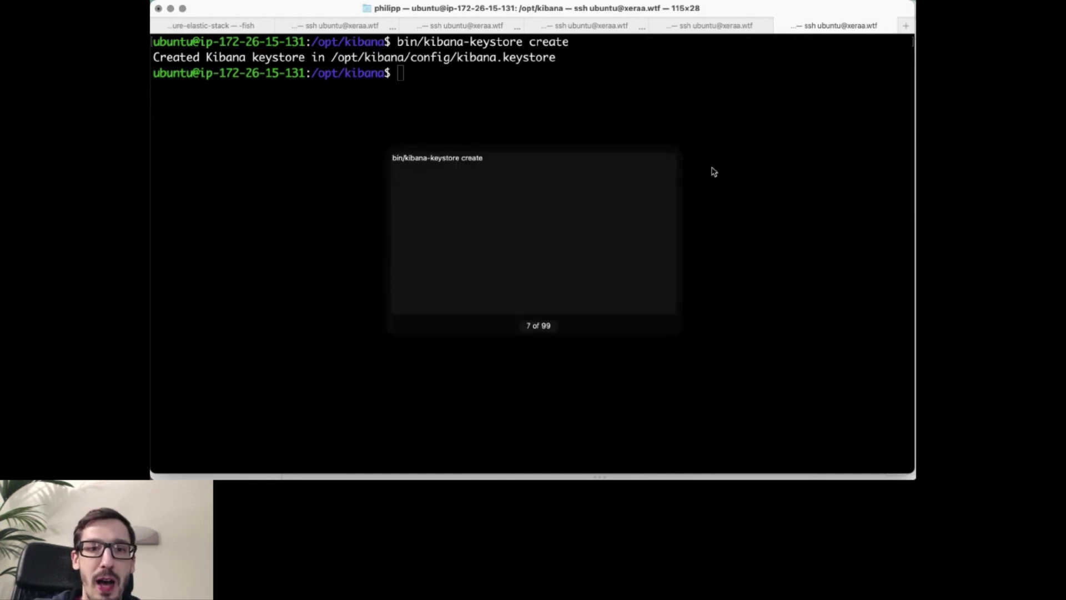
key("Down")
key("Down")
key("Down")
key("Down")
key("Down")
key("Return")
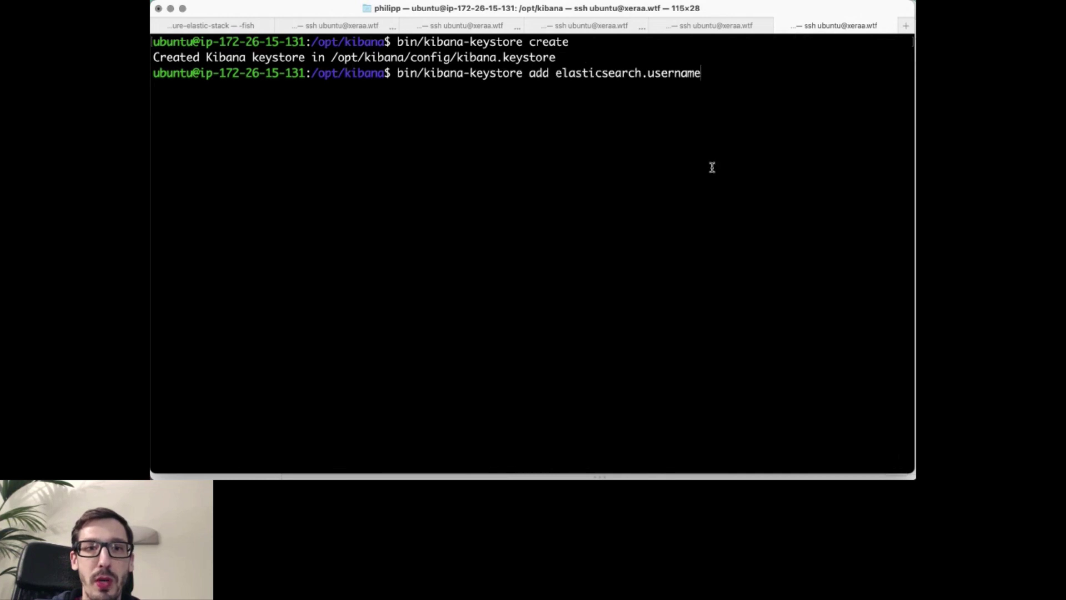
key("Return")
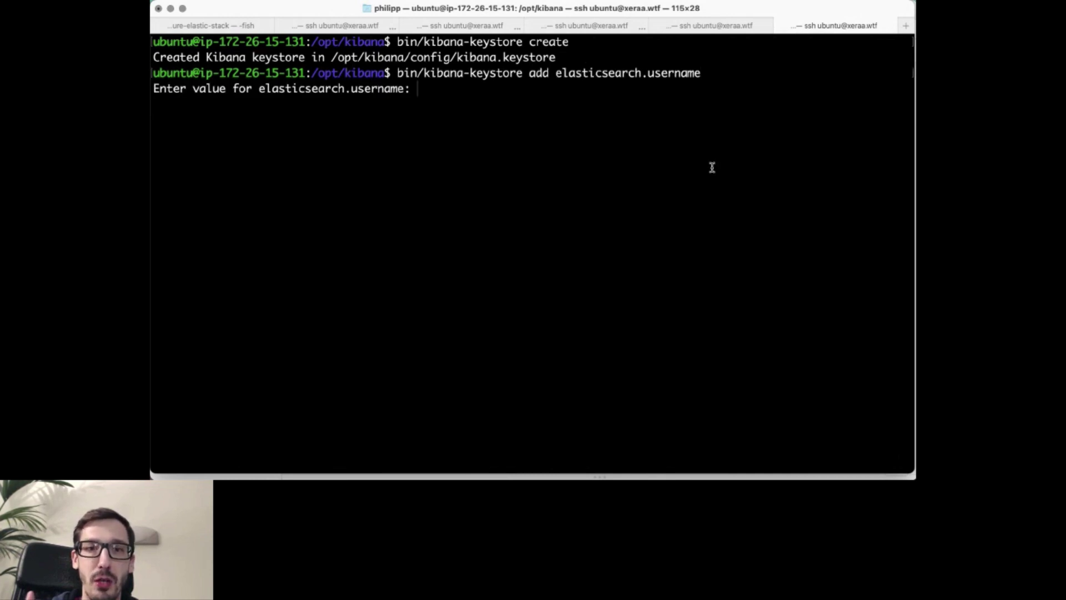
left_click(733, 28)
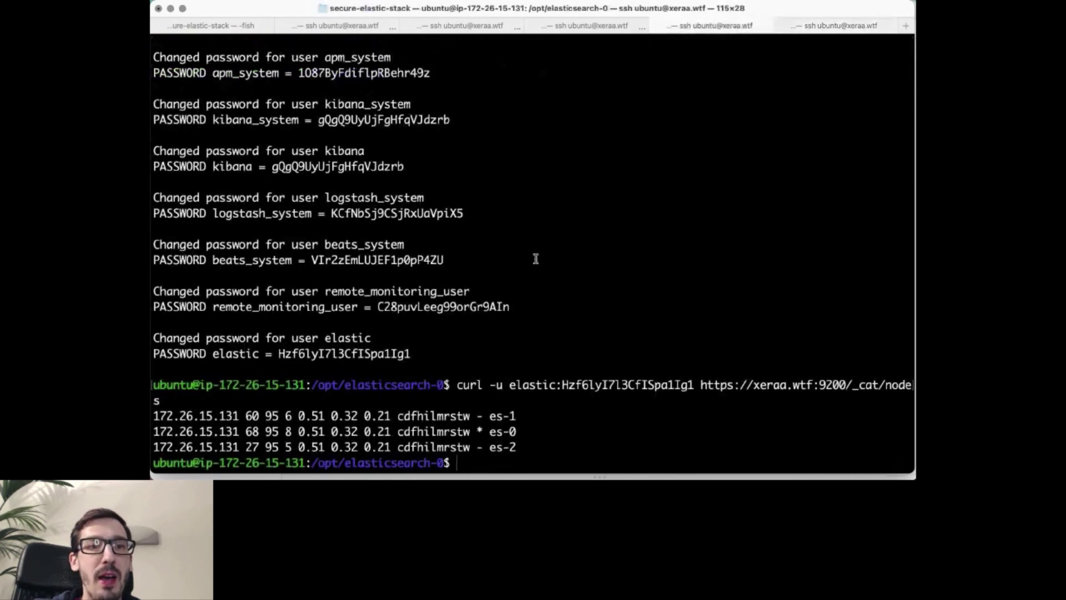
scroll(535, 258, "up", 2)
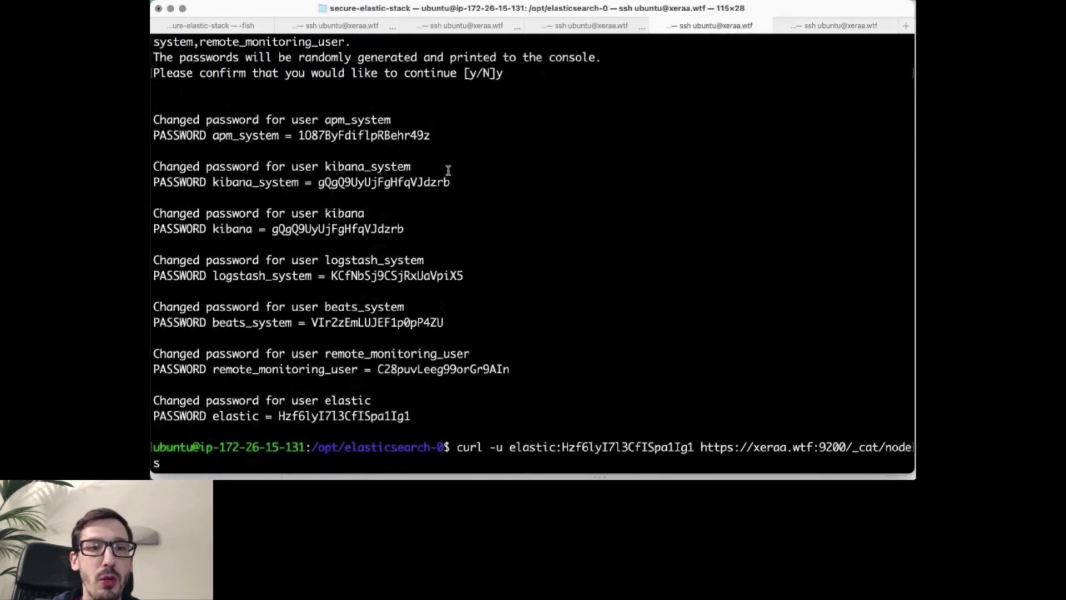
double_click(391, 166)
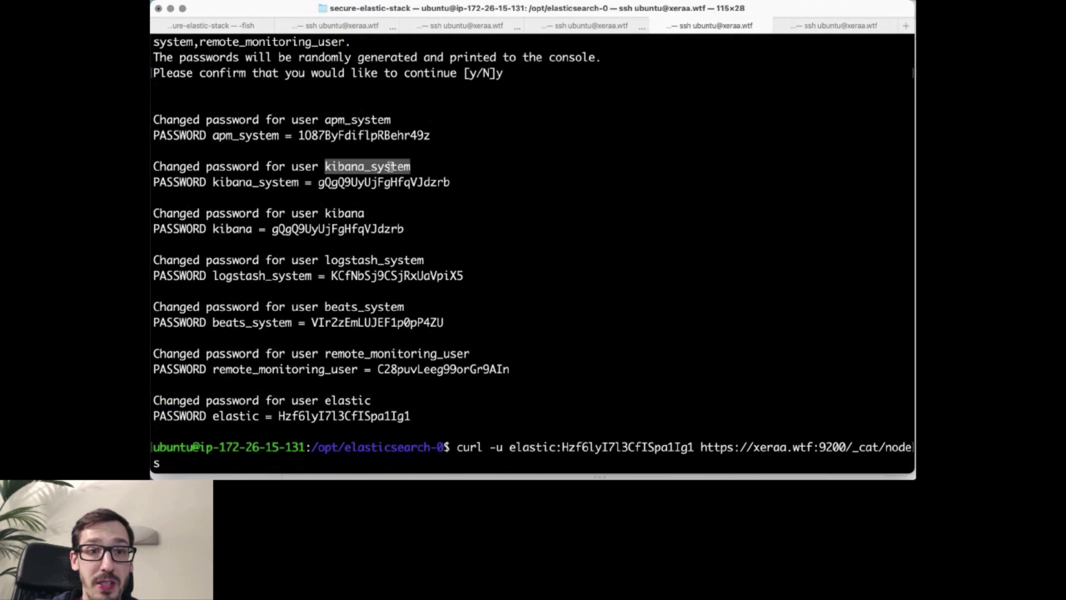
left_click(838, 26)
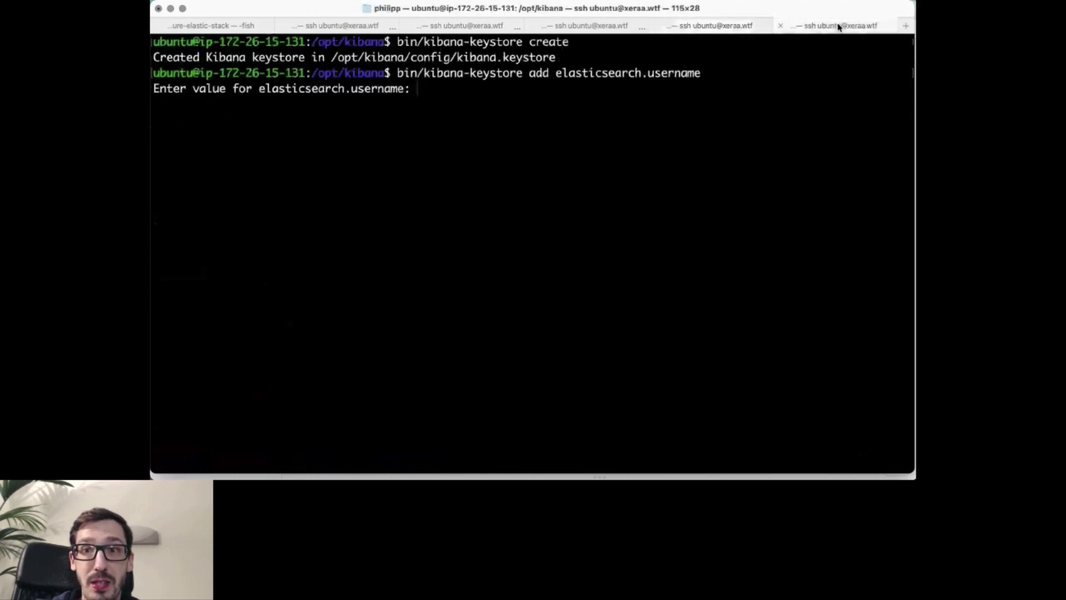
key("super+v")
key("Return")
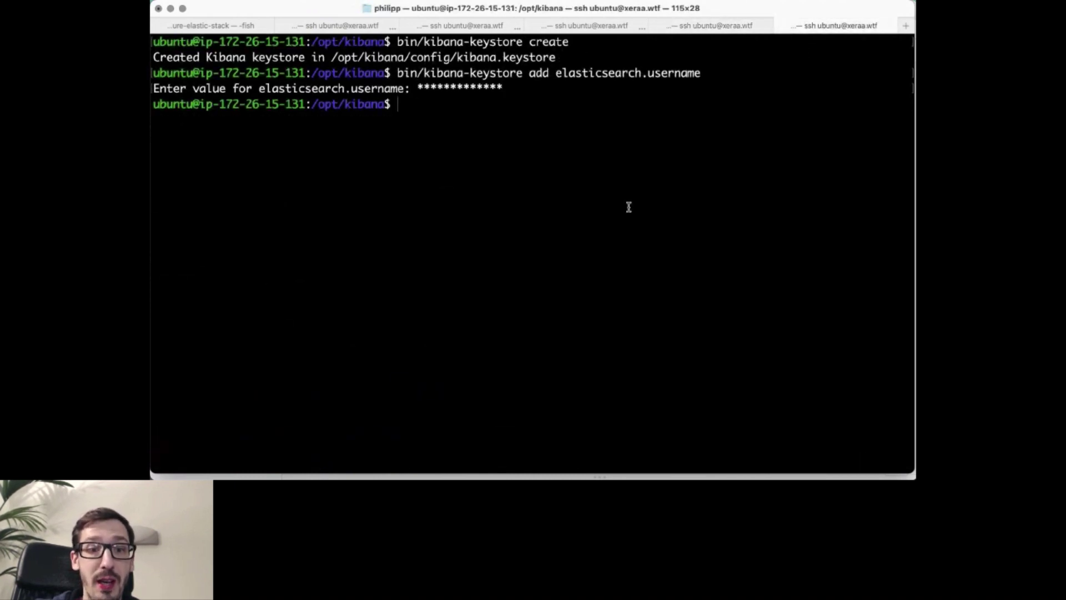
Step: Add elasticsearch.password using the kibana_system user's generated password
key("super+shift+v")
key("Down")
key("Down")
key("Down")
key("Down")
key("Down")
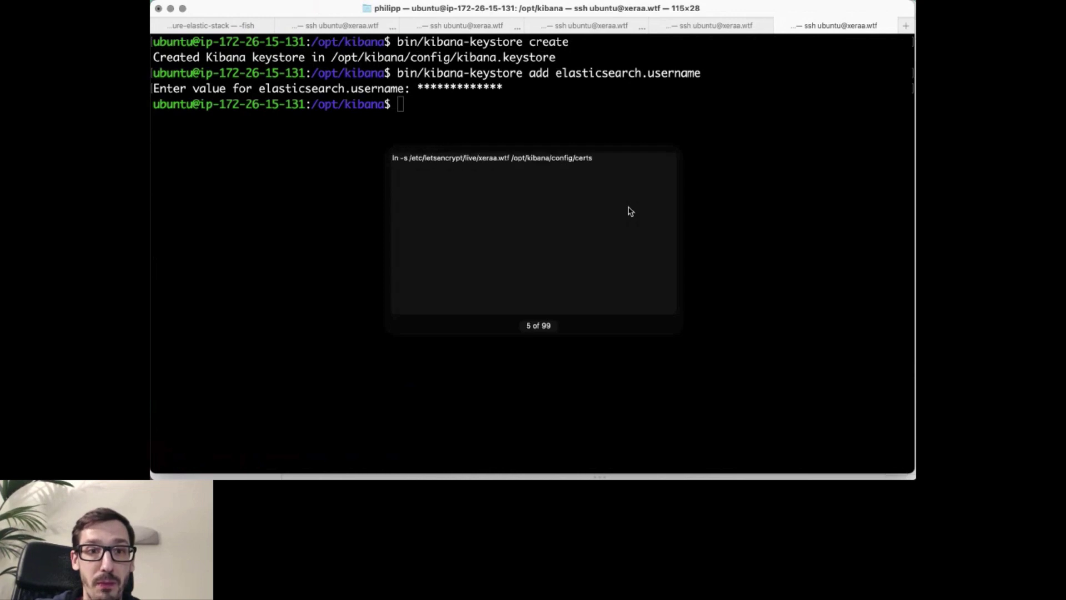
key("Down")
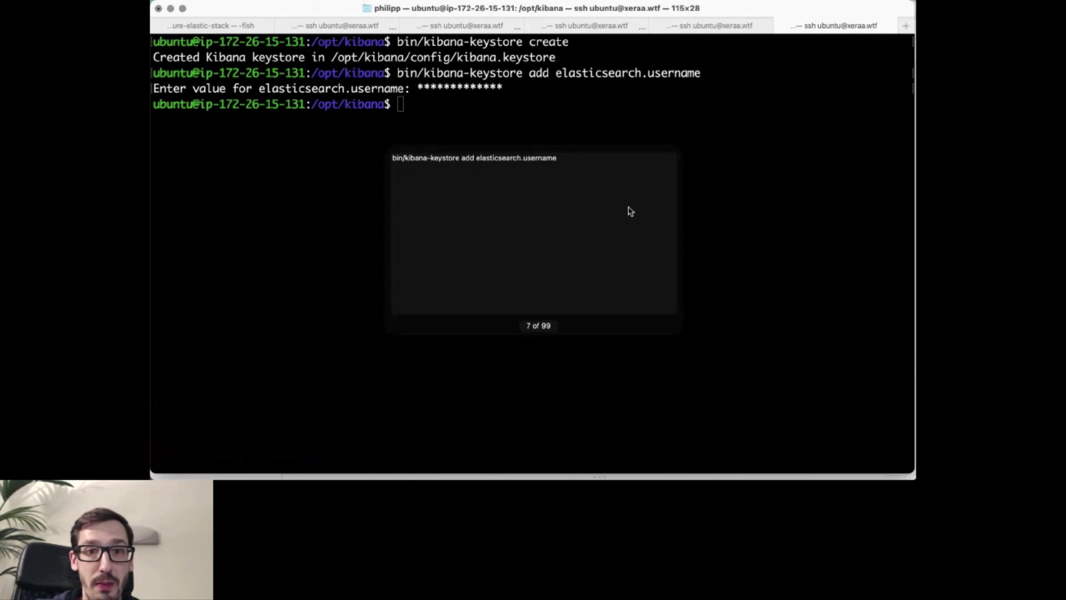
key("Up")
key("Return")
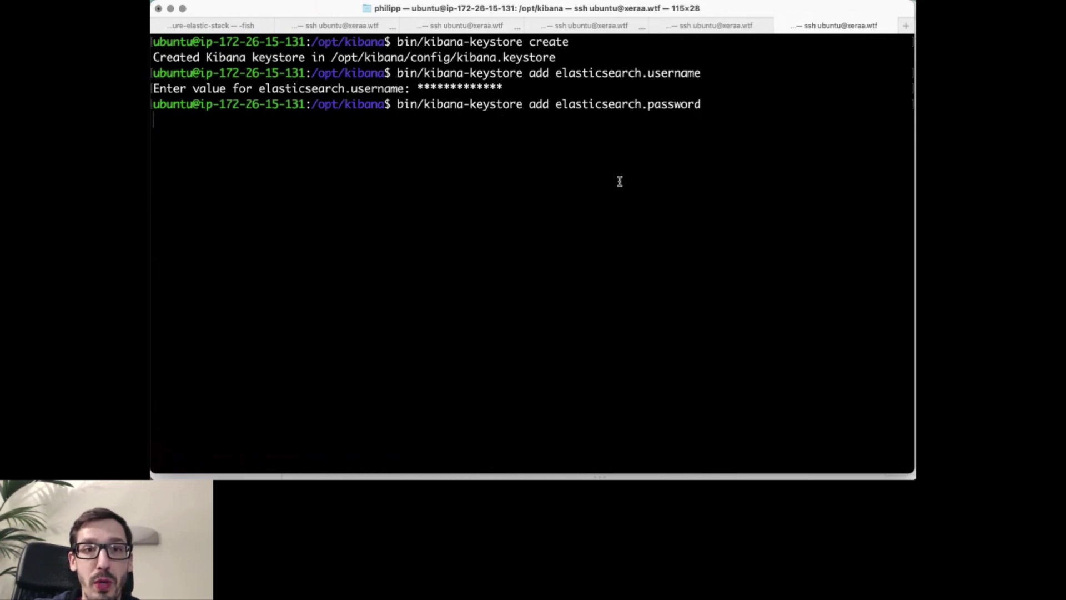
key("Return")
left_click(744, 27)
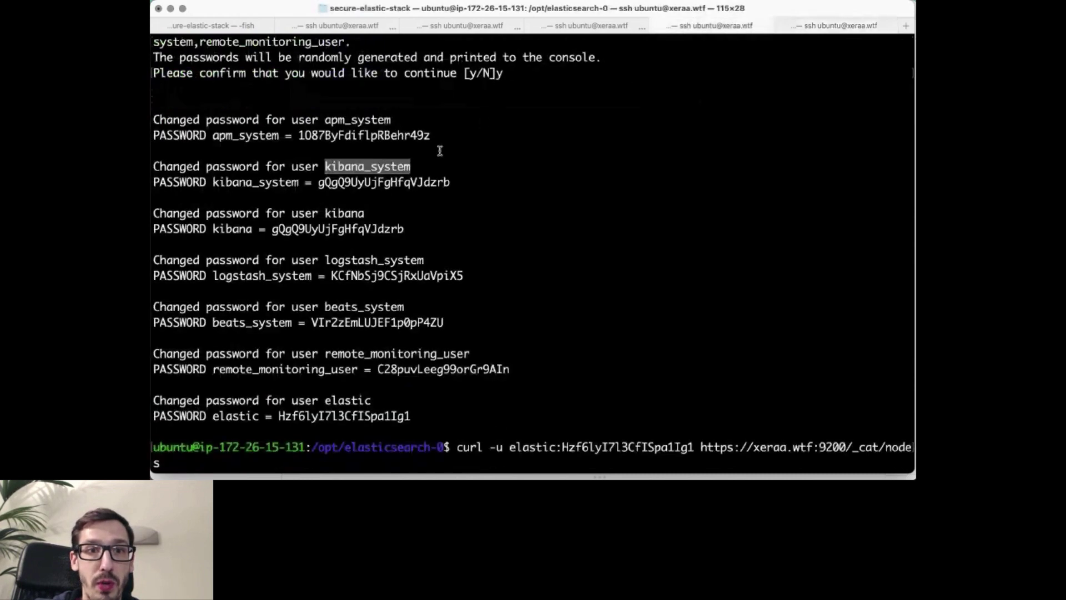
double_click(417, 182)
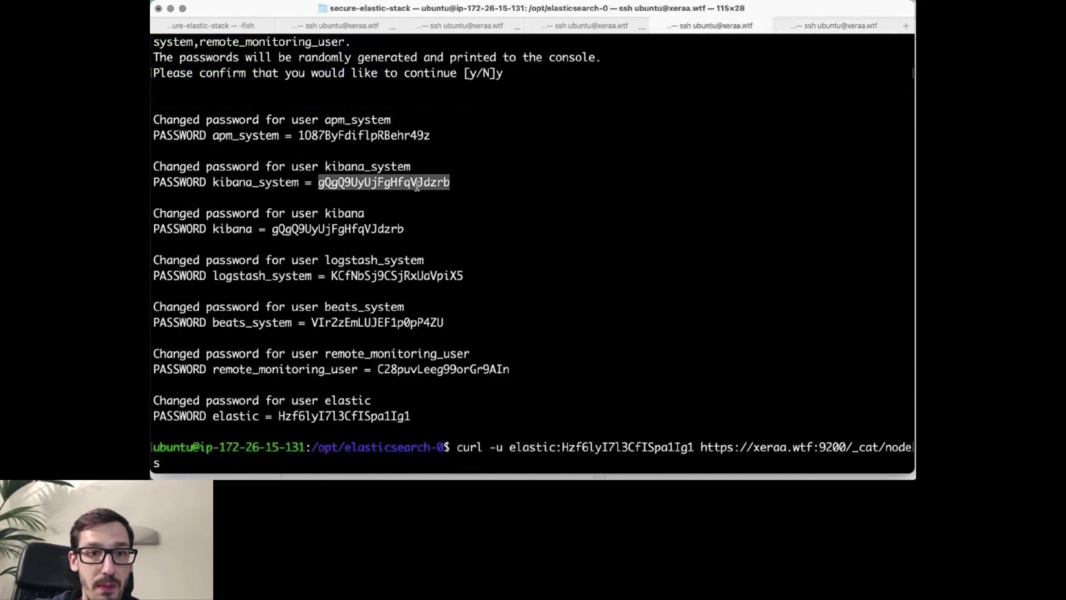
left_click(805, 26)
key("super+v")
key("Return")
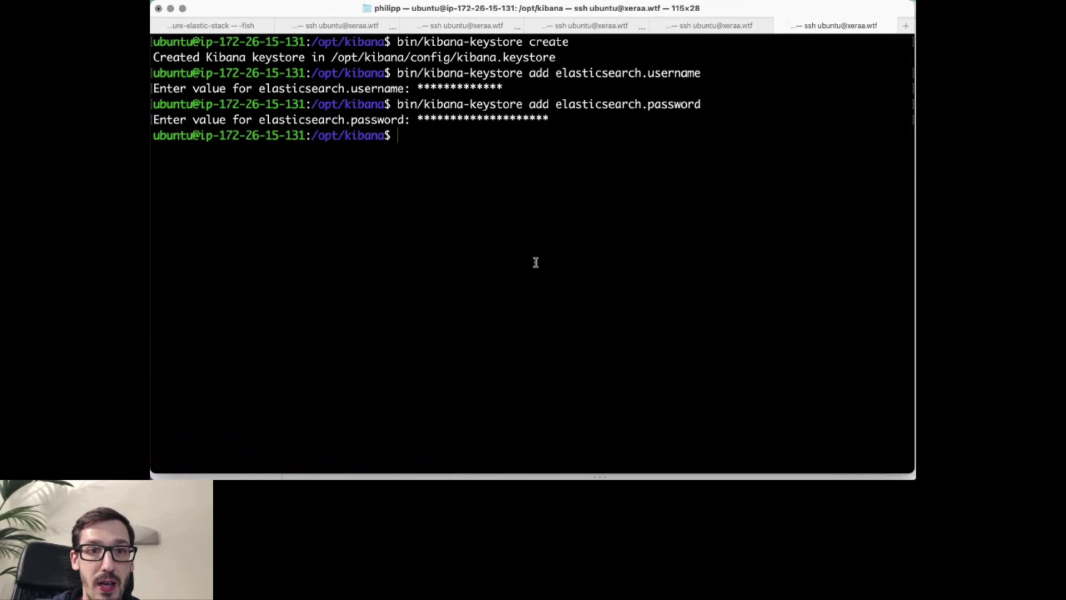
Step: Link the Let's Encrypt certificate folder to /opt/kibana/config/certs
key("super+shift+v")
key("super+shift+v")
key("super+shift+v")
key("super+shift+v")
key("super+shift+v")
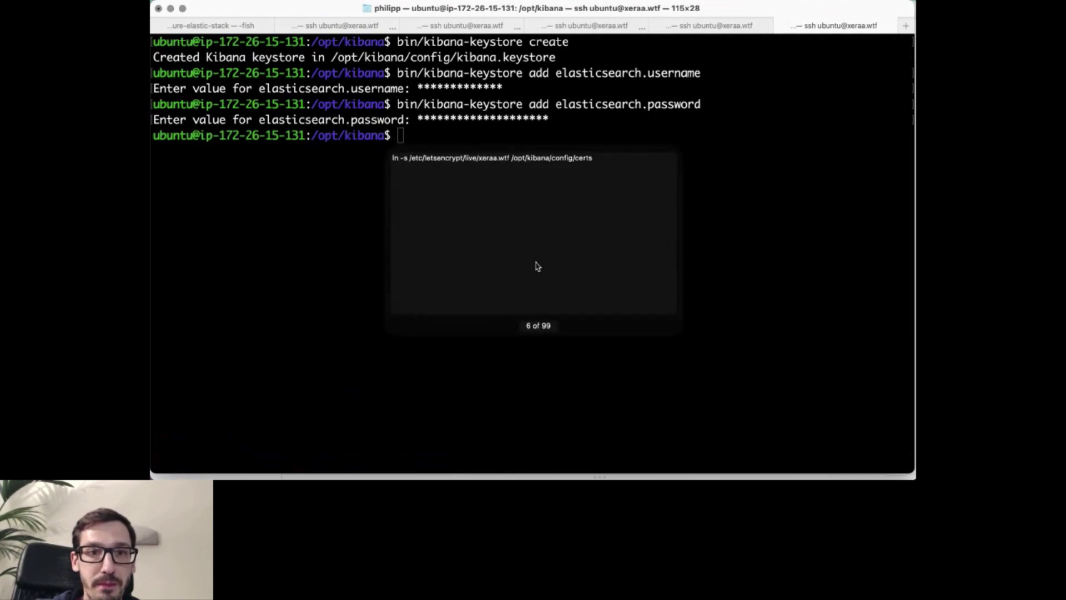
type("ln -s /etc/letsencrypt/live/xeraa.wtf /opt/kibana/config/certs")
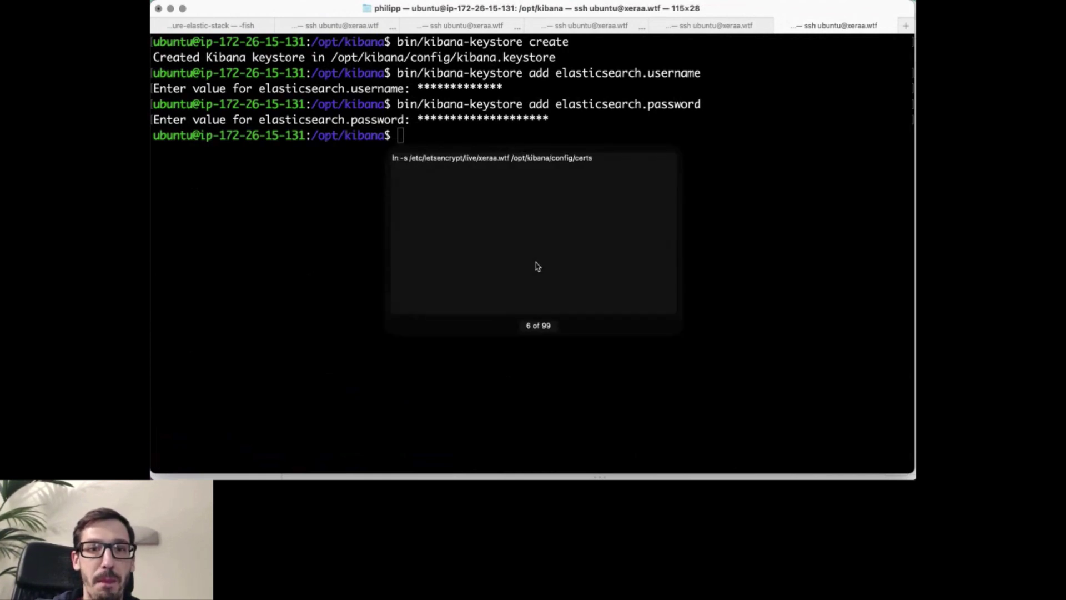
key("Return")
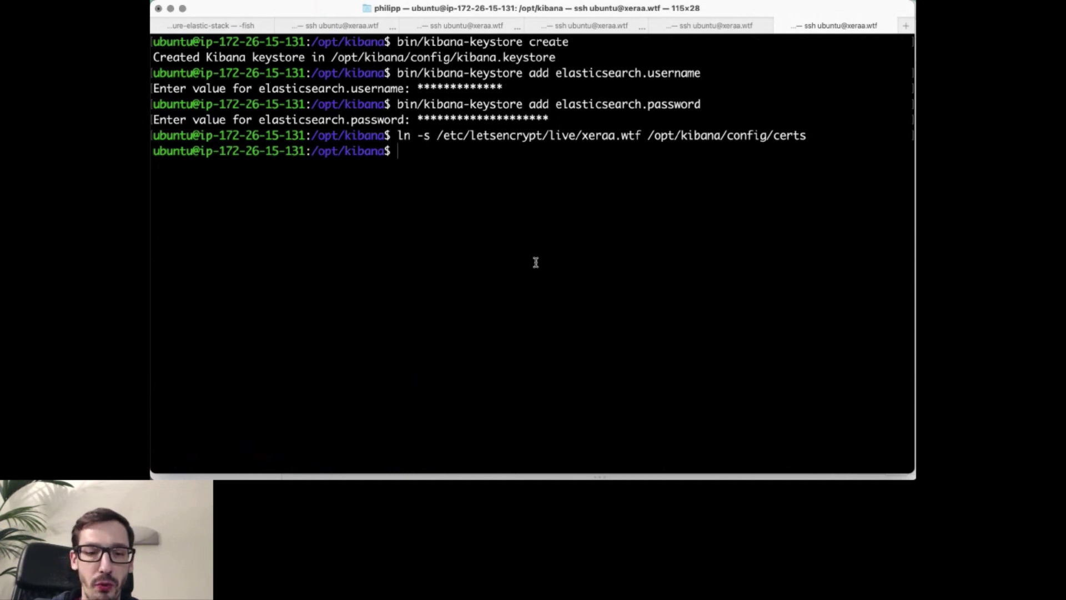
Step: Print config/kibana.yml and highlight its server.host value 0.0.0.0
key("super+shift+v")
key("super+shift+v")
key("Return")
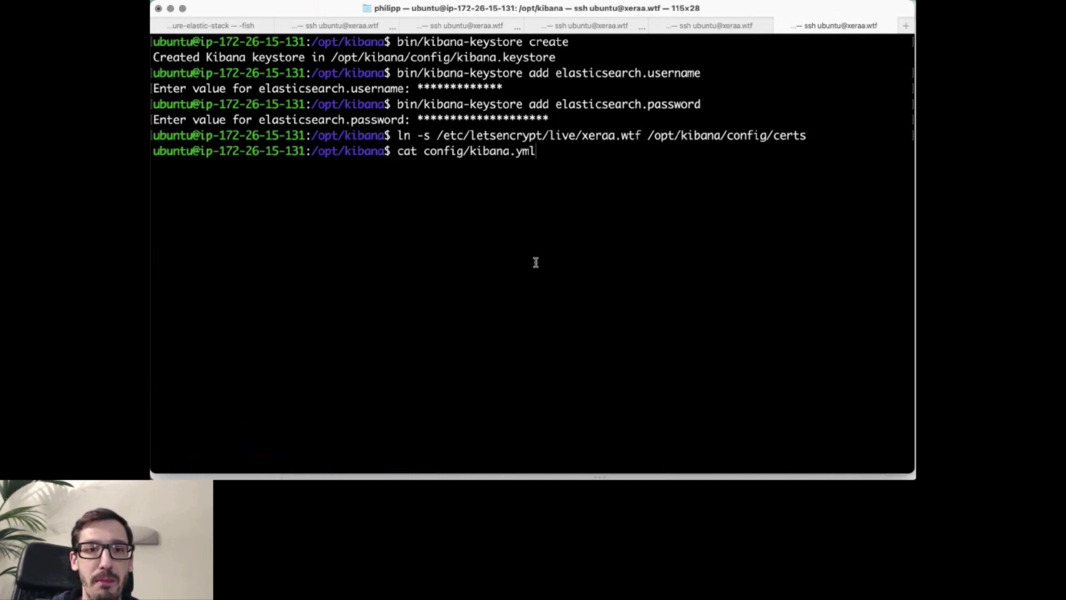
key("Return")
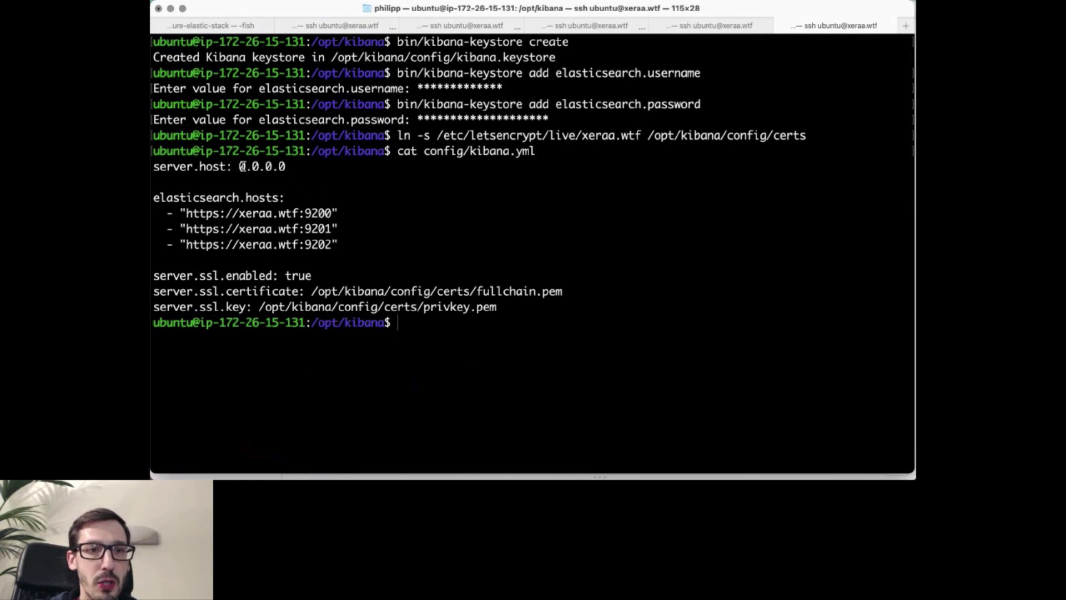
left_click_drag(240, 166, 292, 166)
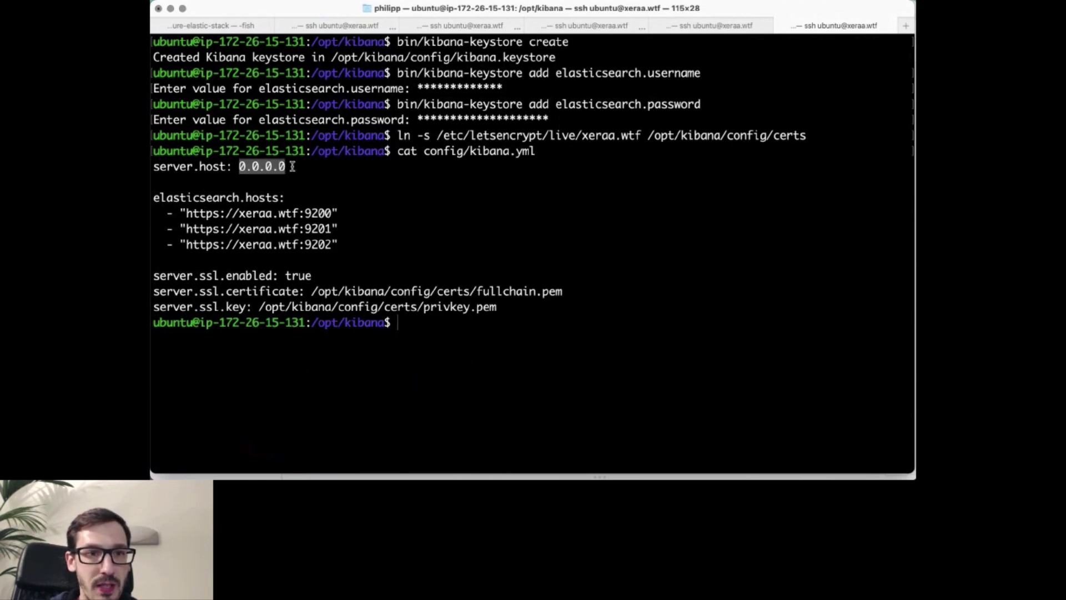
left_click(335, 240)
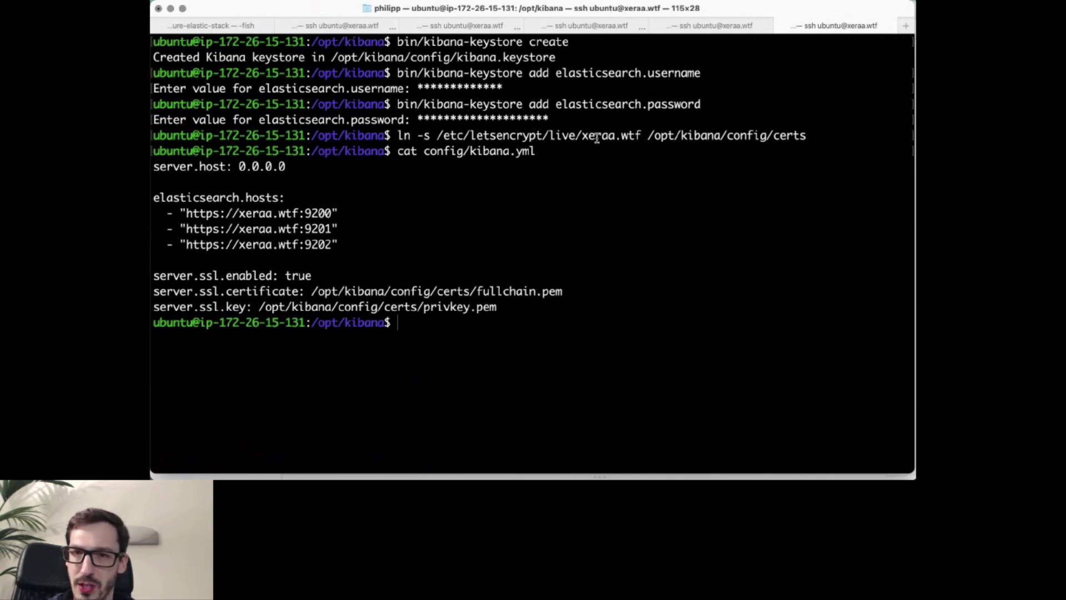
key("super+shift+v")
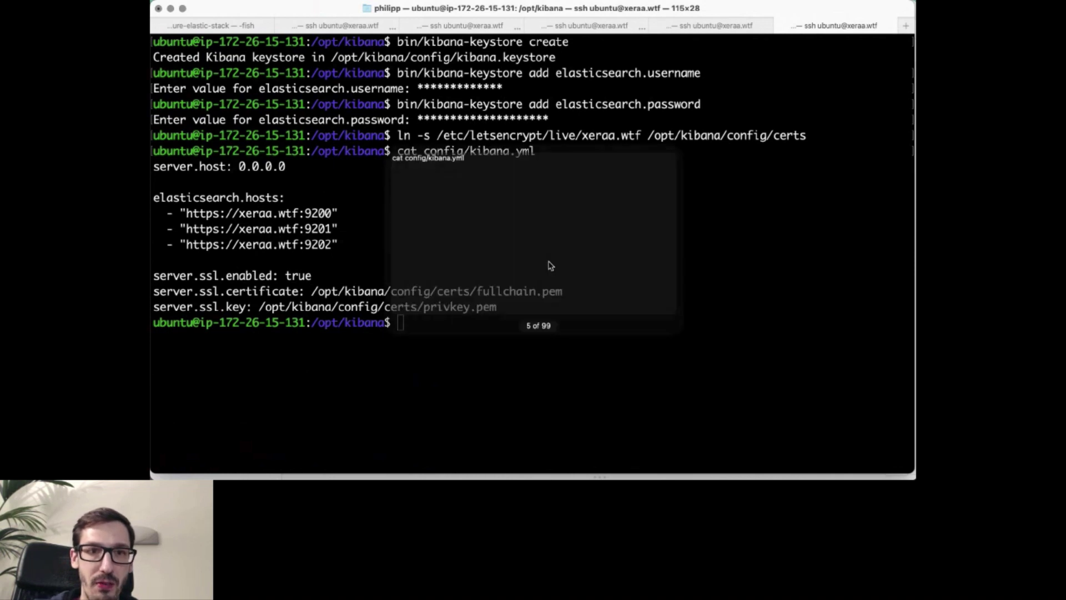
Step: Start /opt/kibana/bin/kibana and select the elastic user's generated password in the Elasticsearch session
key("Return")
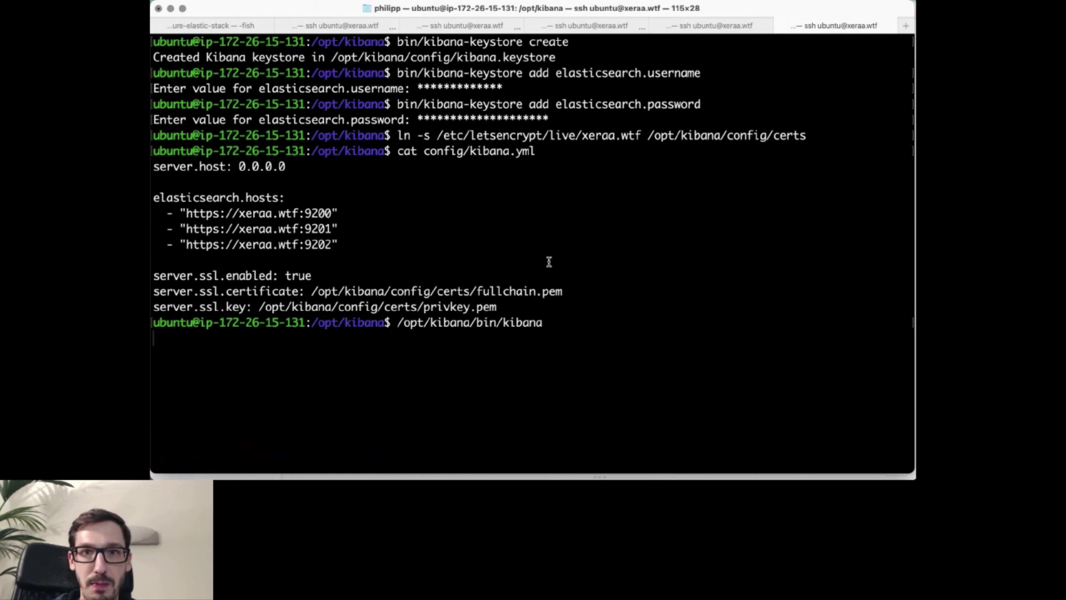
key("super+shift+bracketleft")
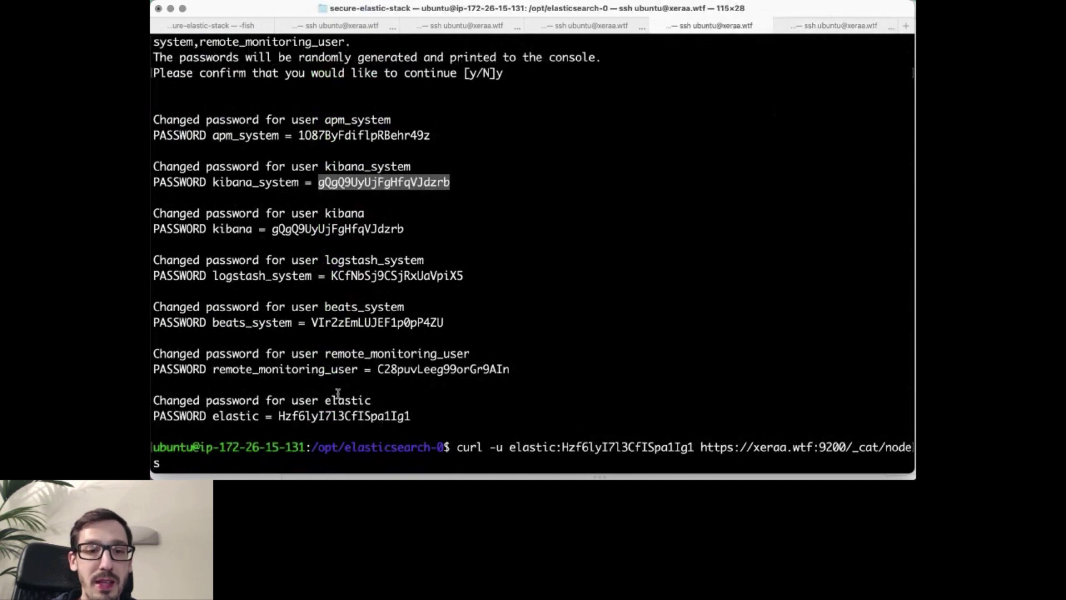
double_click(366, 416)
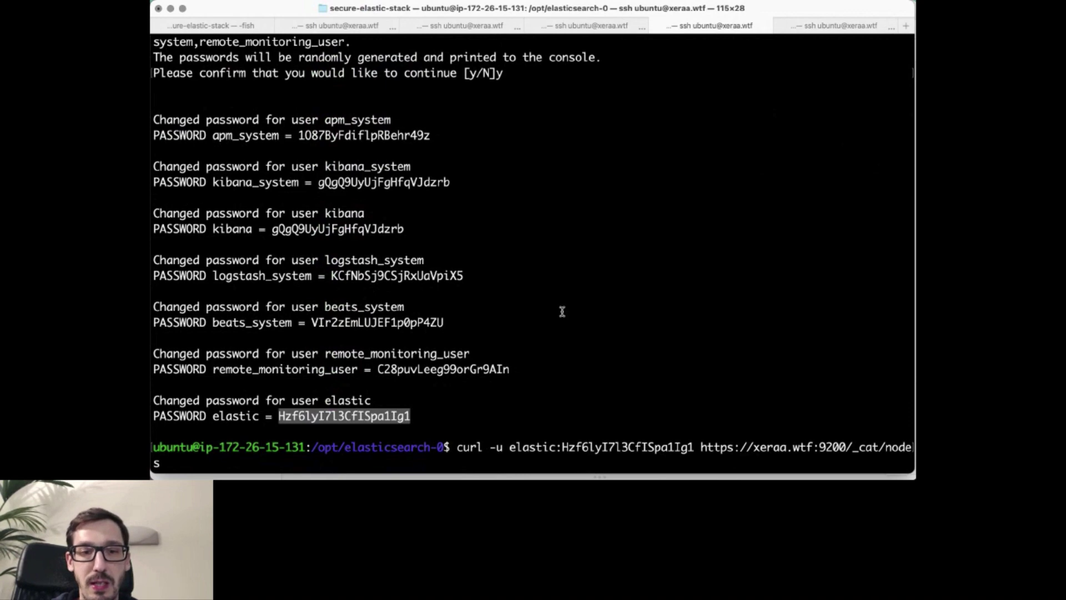
left_click(835, 26)
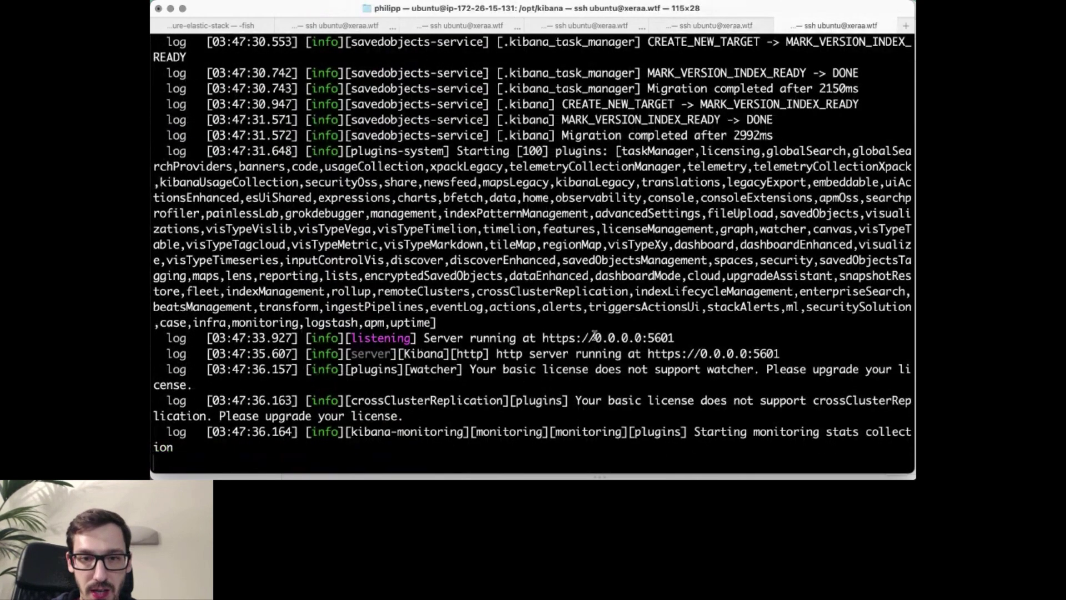
left_click_drag(588, 338, 666, 339)
mouse_move(620, 474)
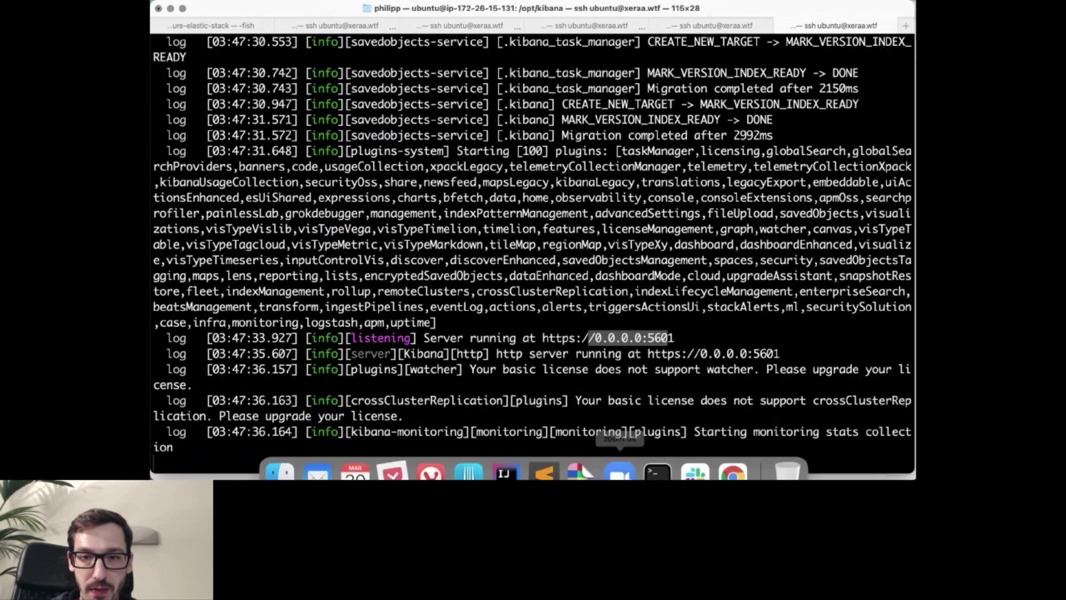
Step: In a new Vivaldi tab, load xeraa.wtf:5601, which fails over plain HTTP
left_click(423, 460)
left_click(296, 12)
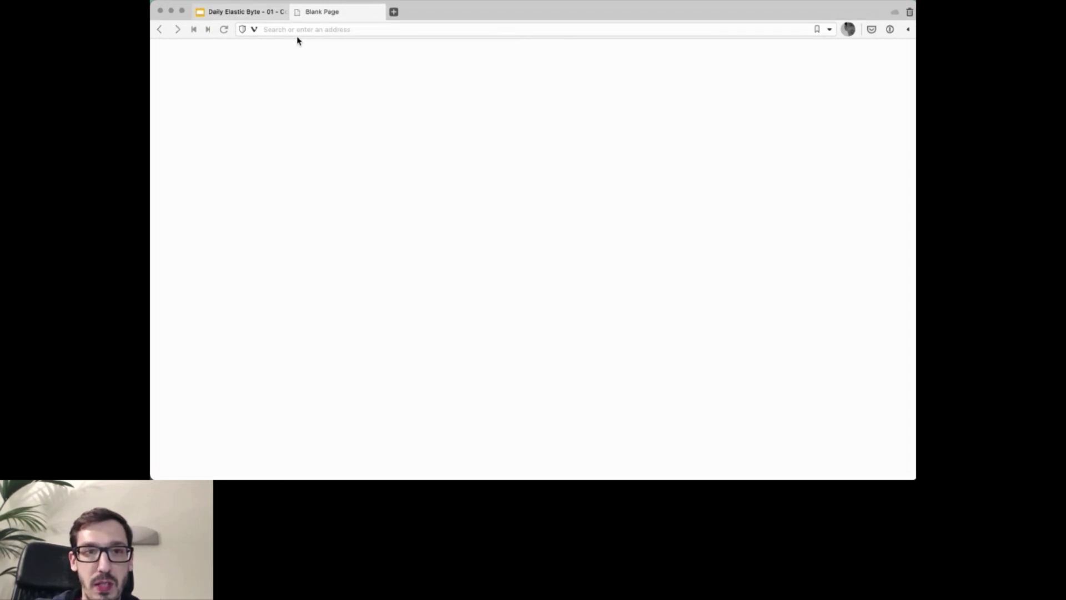
left_click(307, 29)
type("x")
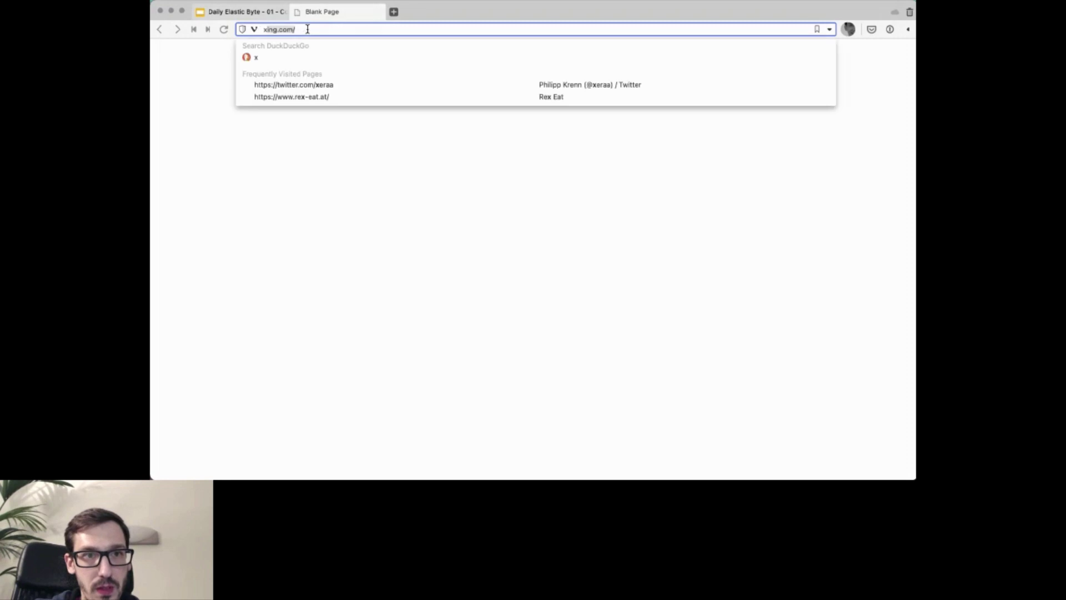
type("eraa.wtf:")
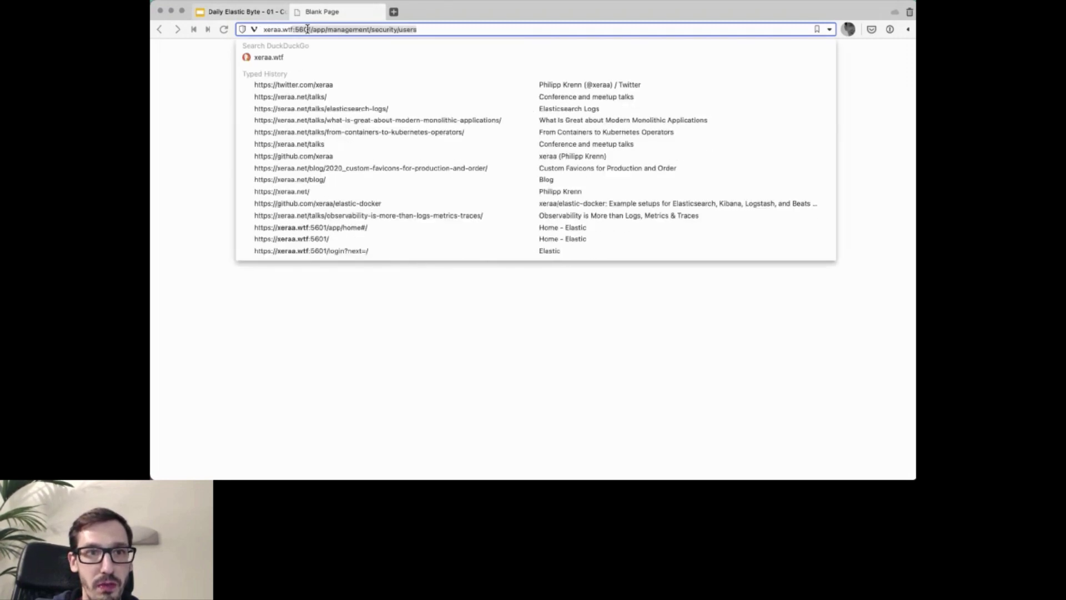
type("5601")
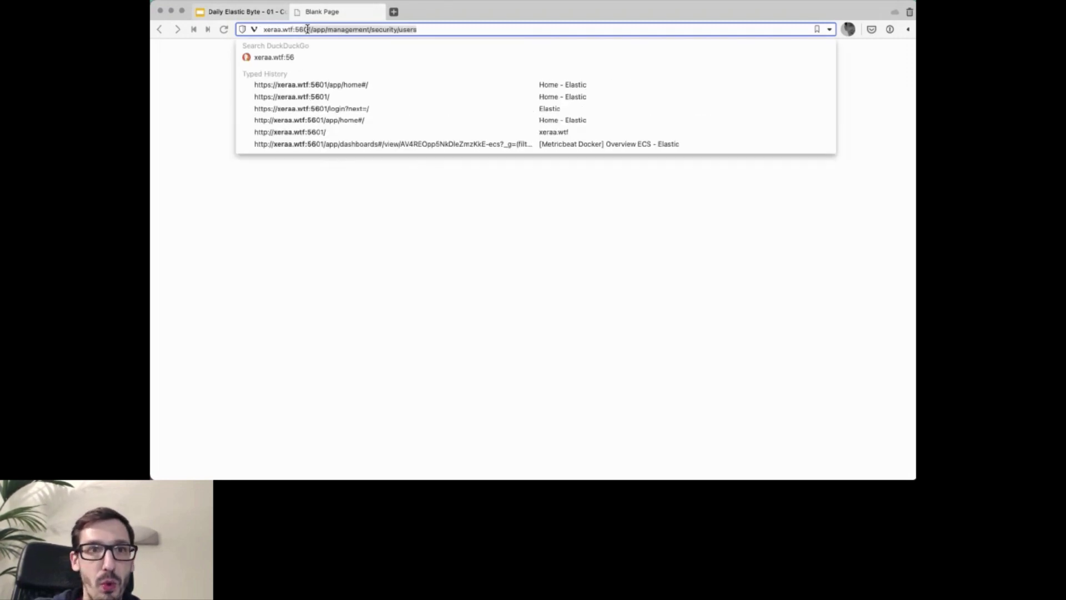
key("Delete")
key("Return")
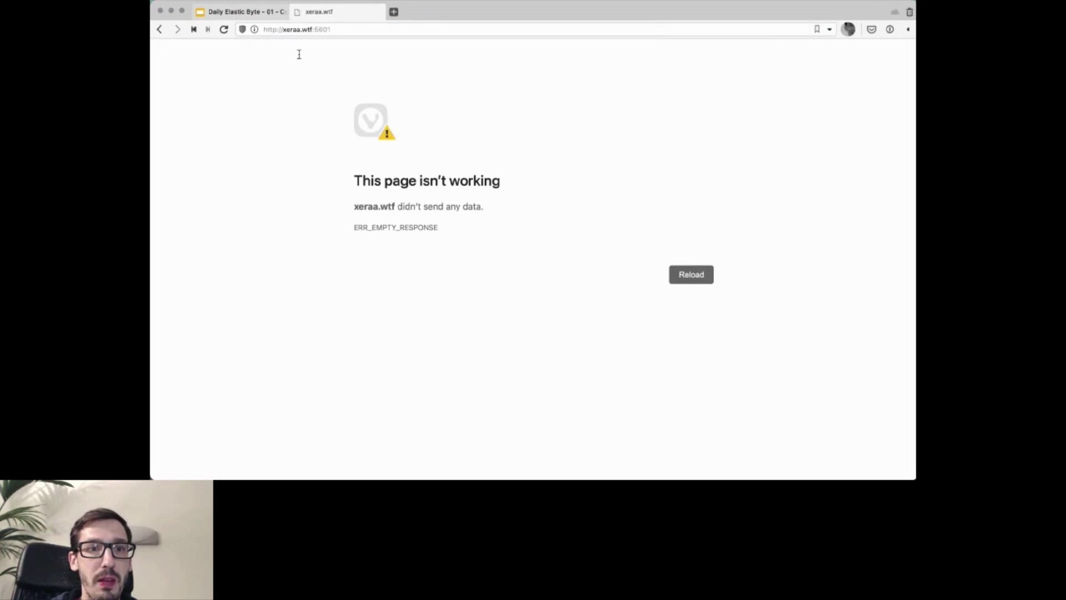
left_click(278, 28)
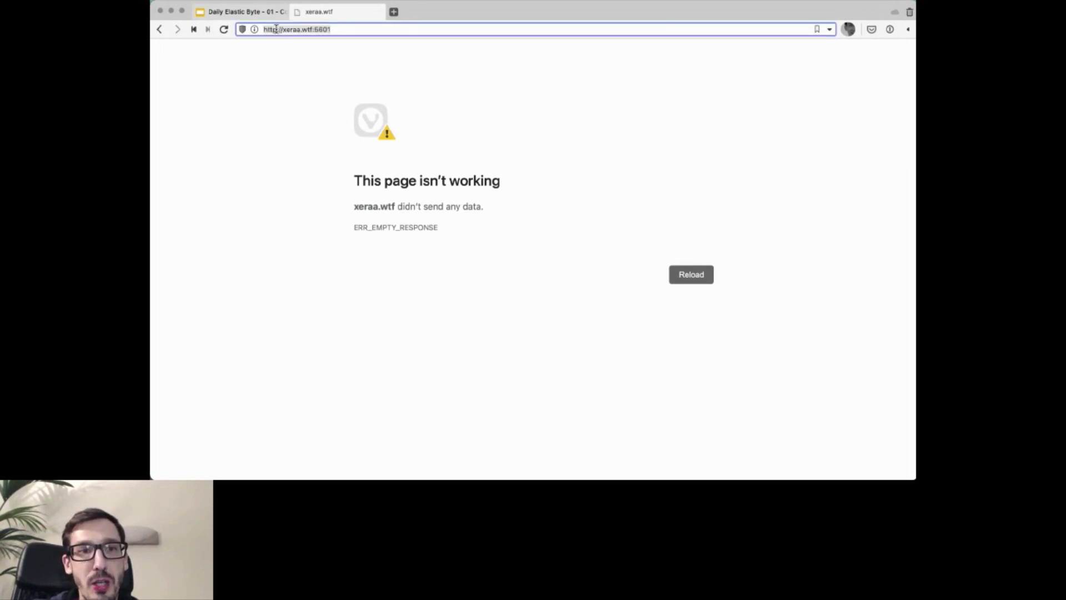
left_click(275, 28)
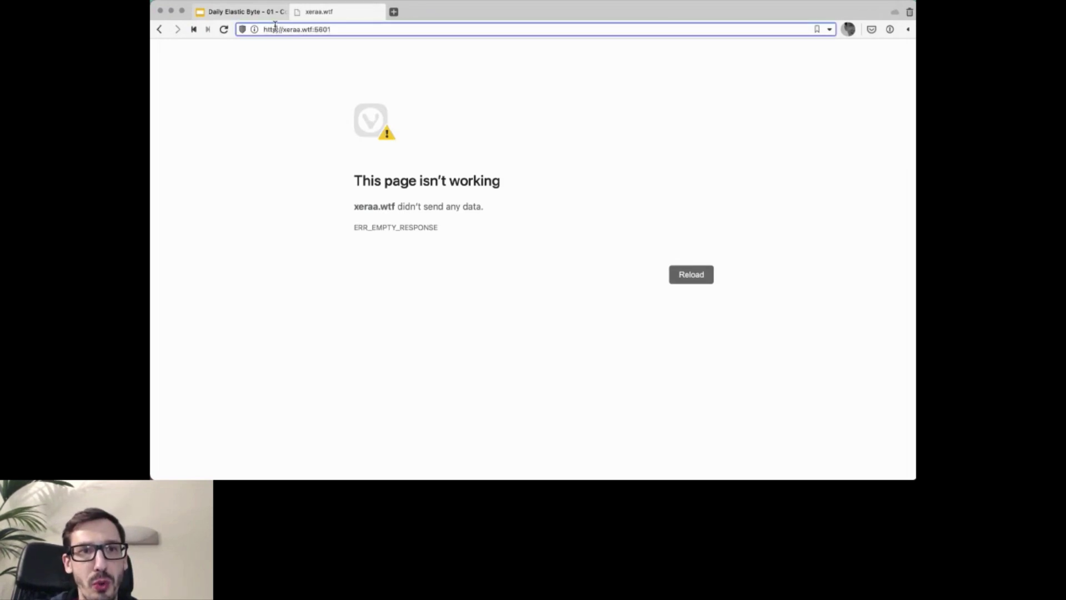
type("s")
left_click(329, 122)
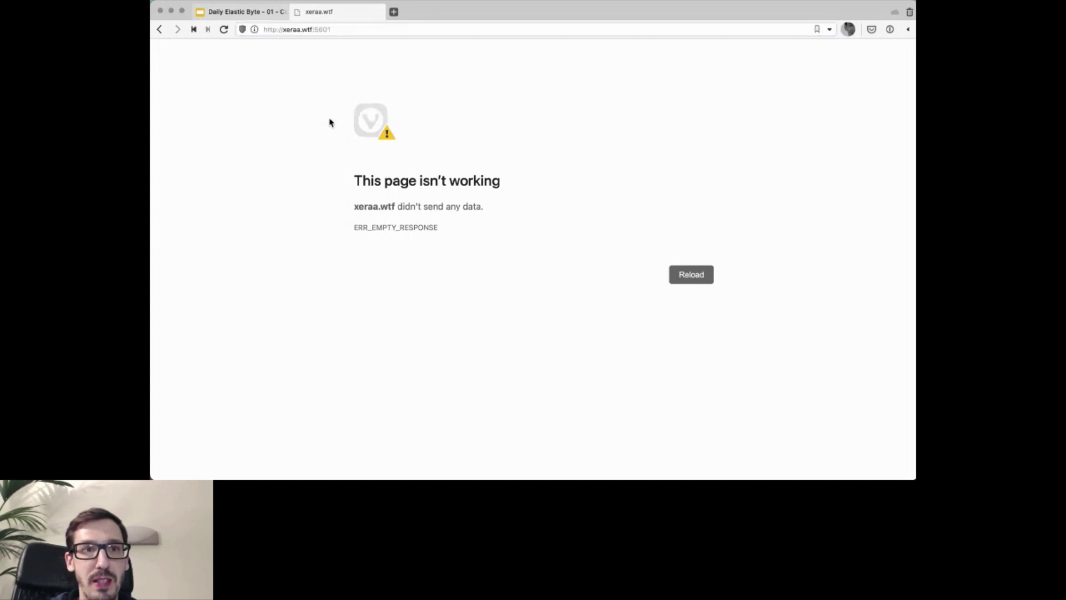
left_click(274, 29)
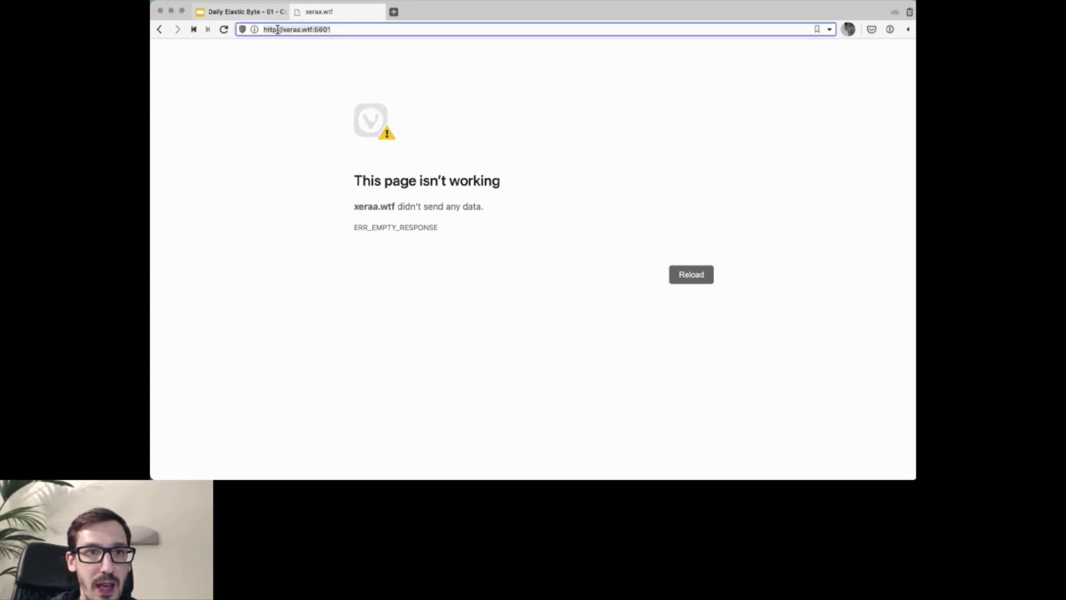
left_click(275, 29)
type("s")
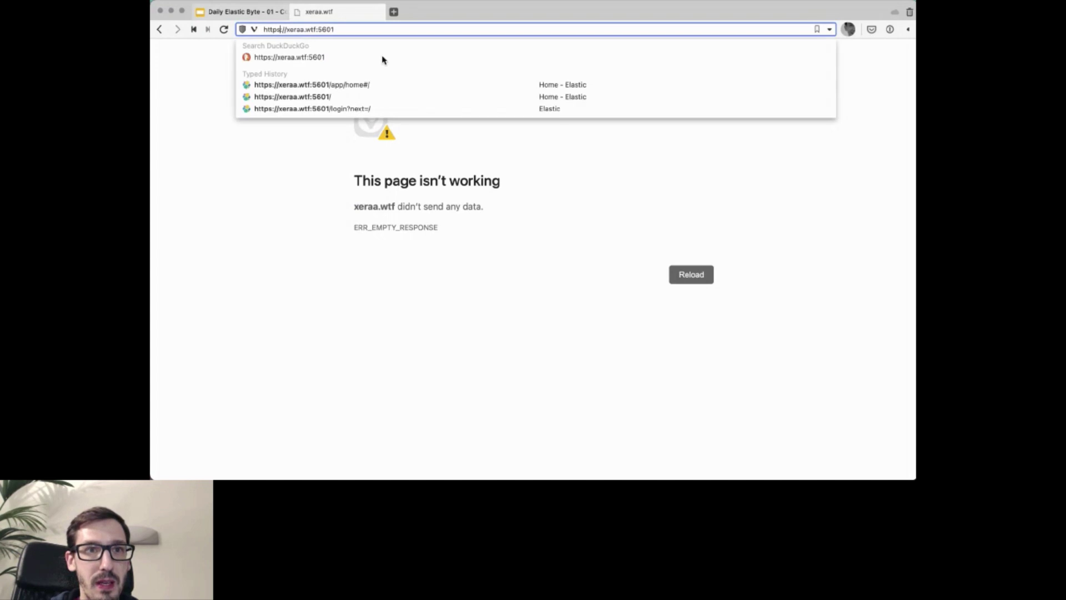
key("Return")
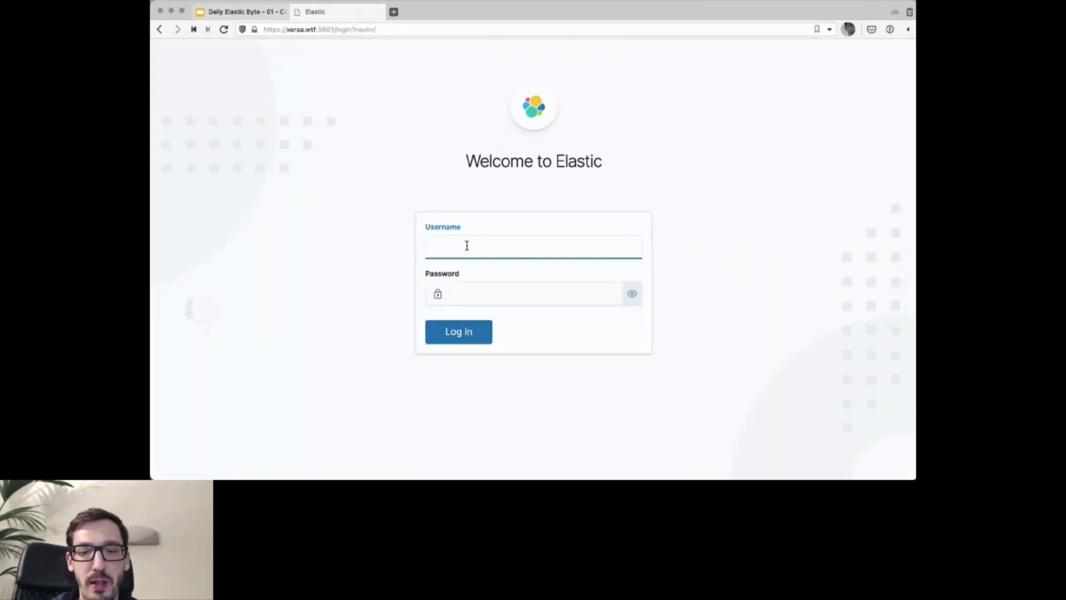
Step: Log in to Kibana as elastic with the pasted password
type("elastic")
key("Tab")
key("super+v")
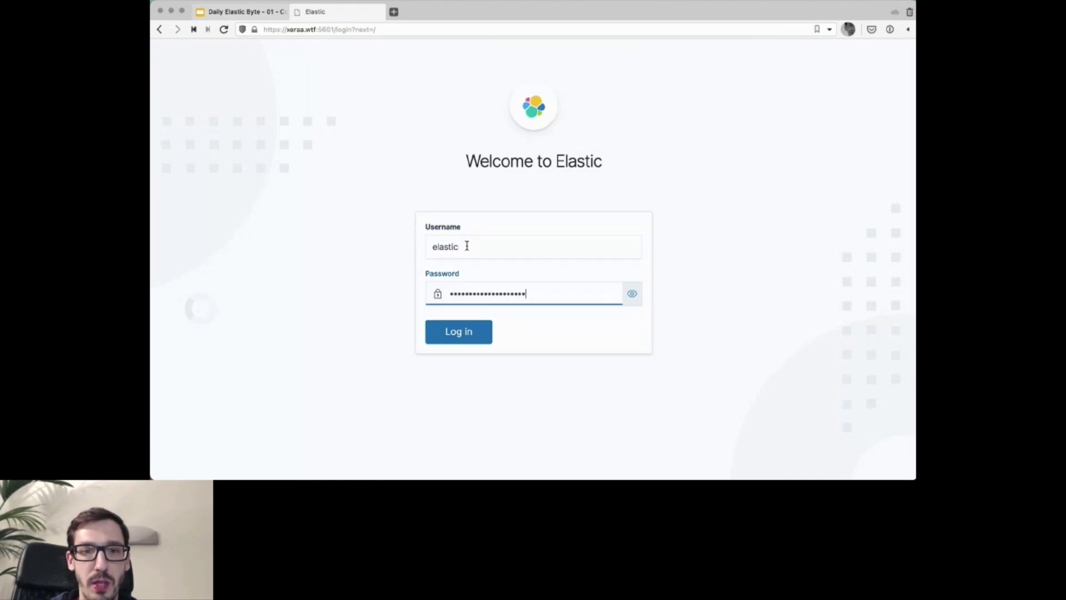
key("Return")
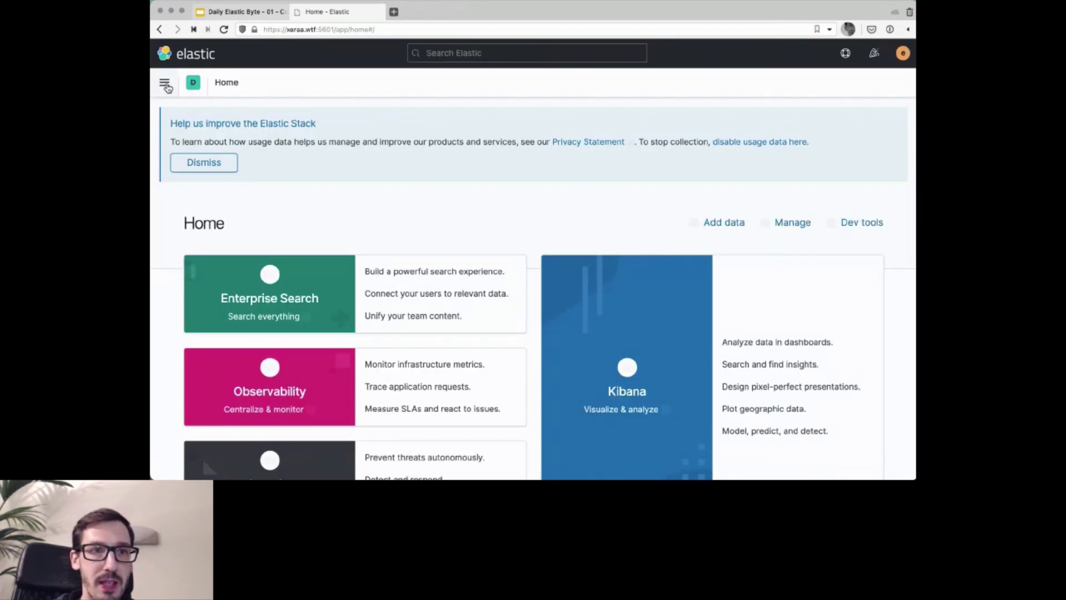
Step: List the reserved built-in users under Stack Management > Security > Users, then return to the Slides tab
left_click(166, 84)
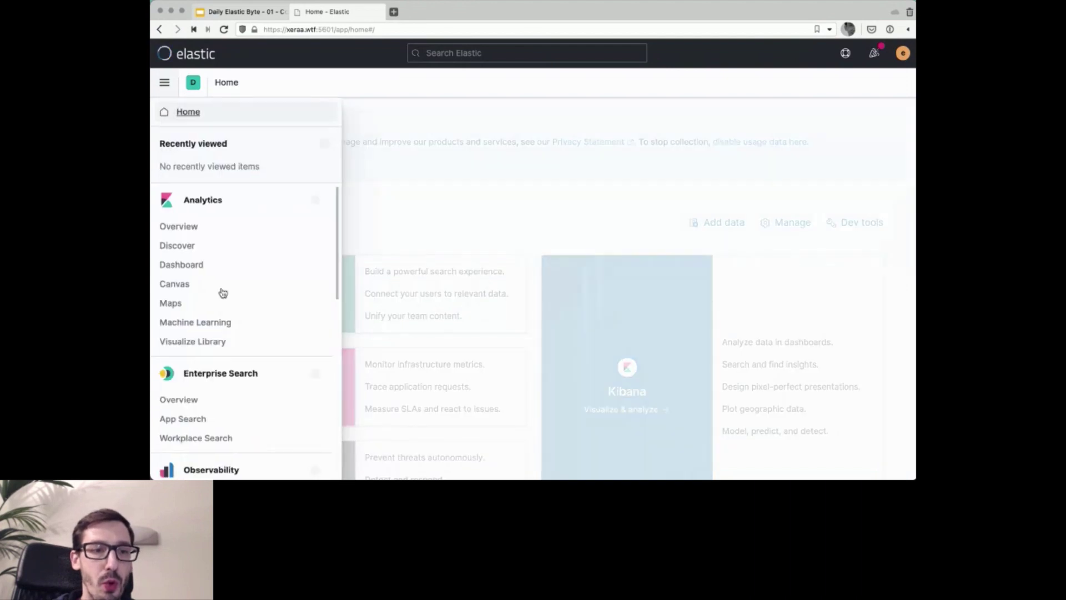
scroll(221, 290, "down", 10)
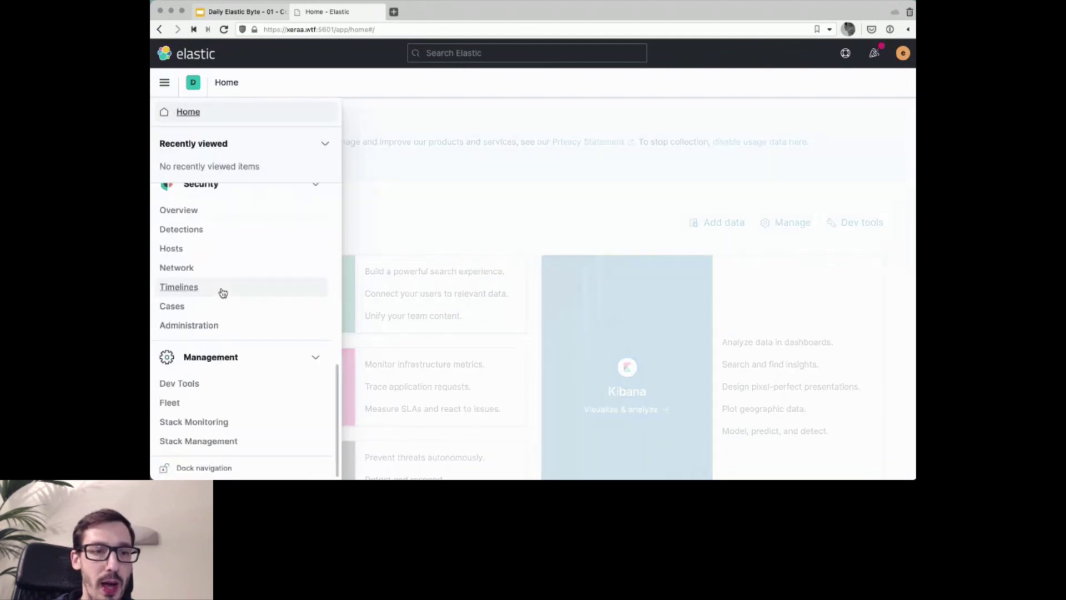
left_click(216, 440)
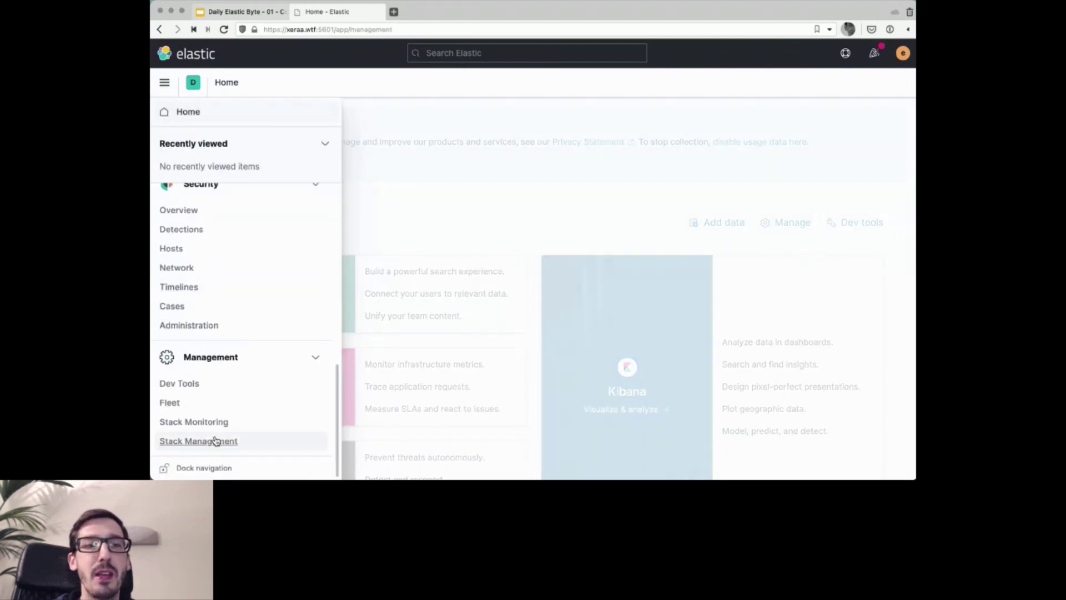
scroll(216, 440, "down", 5)
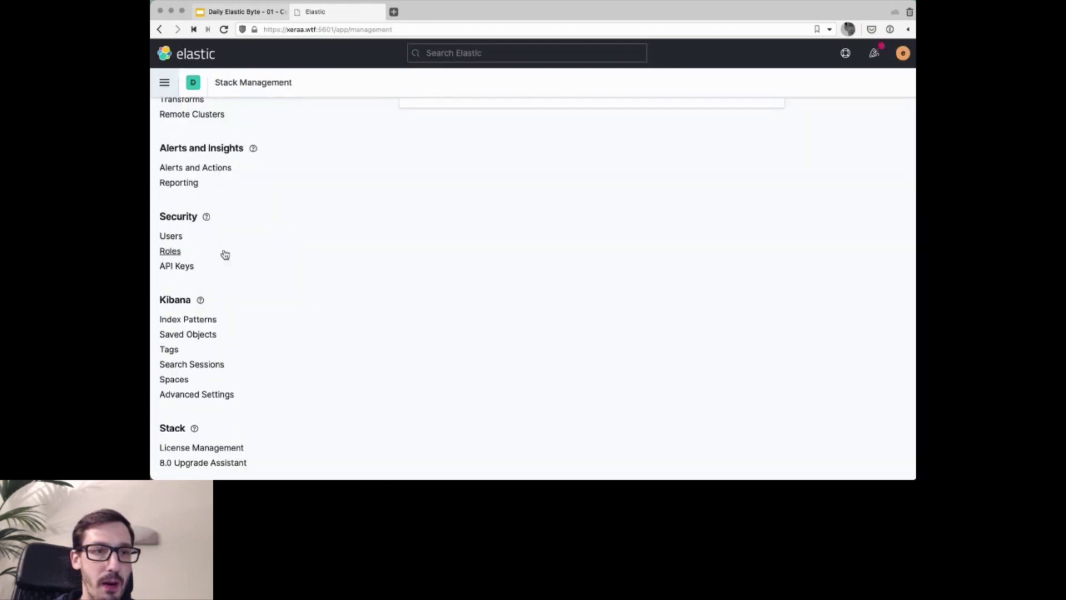
left_click(172, 236)
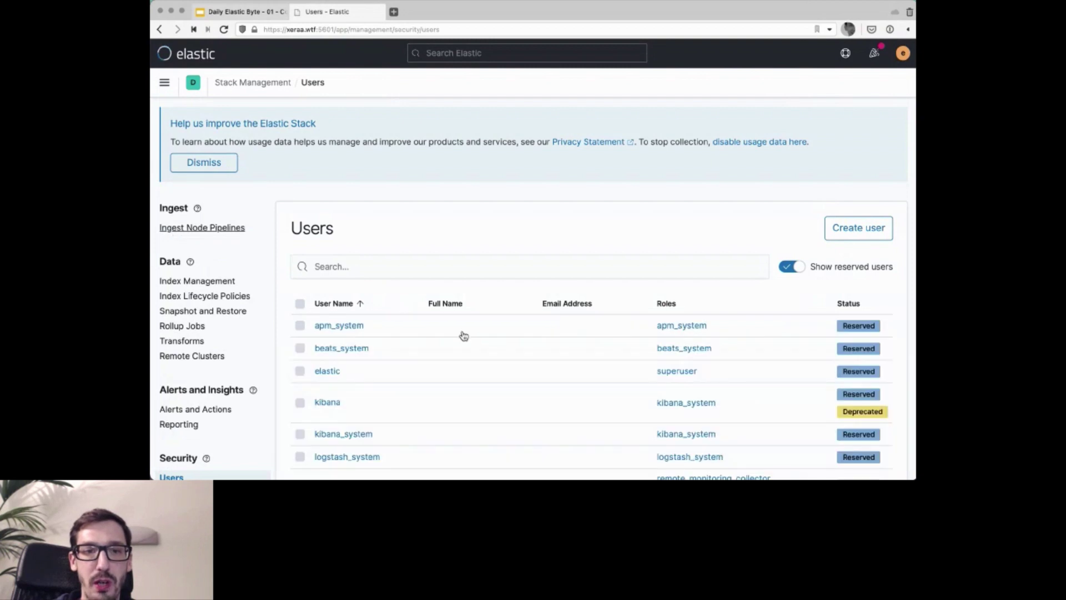
scroll(464, 339, "down", 2)
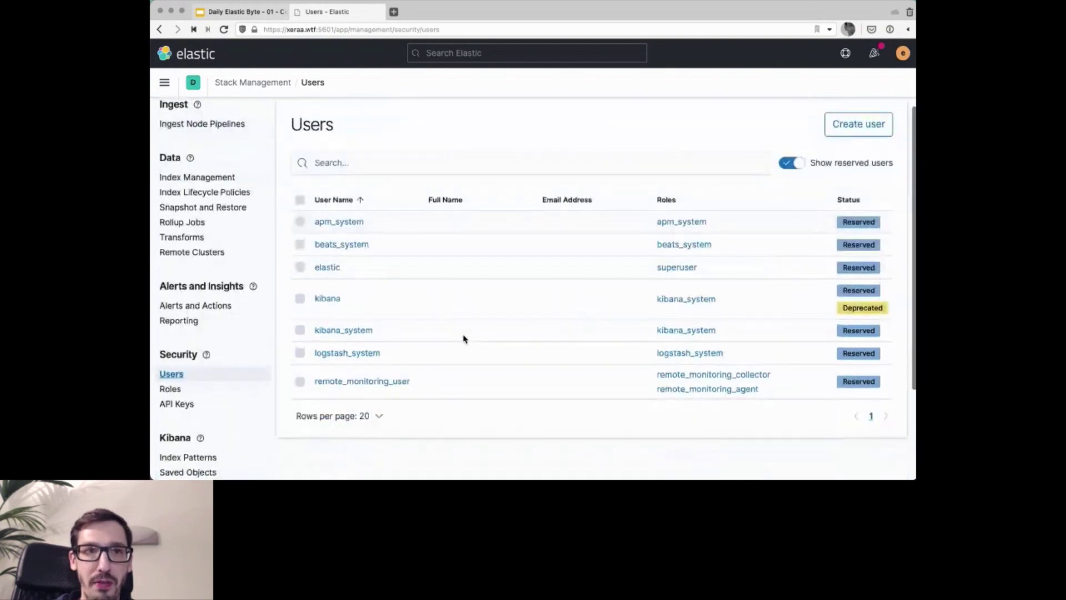
left_click(256, 12)
Step: Select the slide 3 thumbnail showing the elastic.co 7.12 security and TLS guide links
left_click(229, 210)
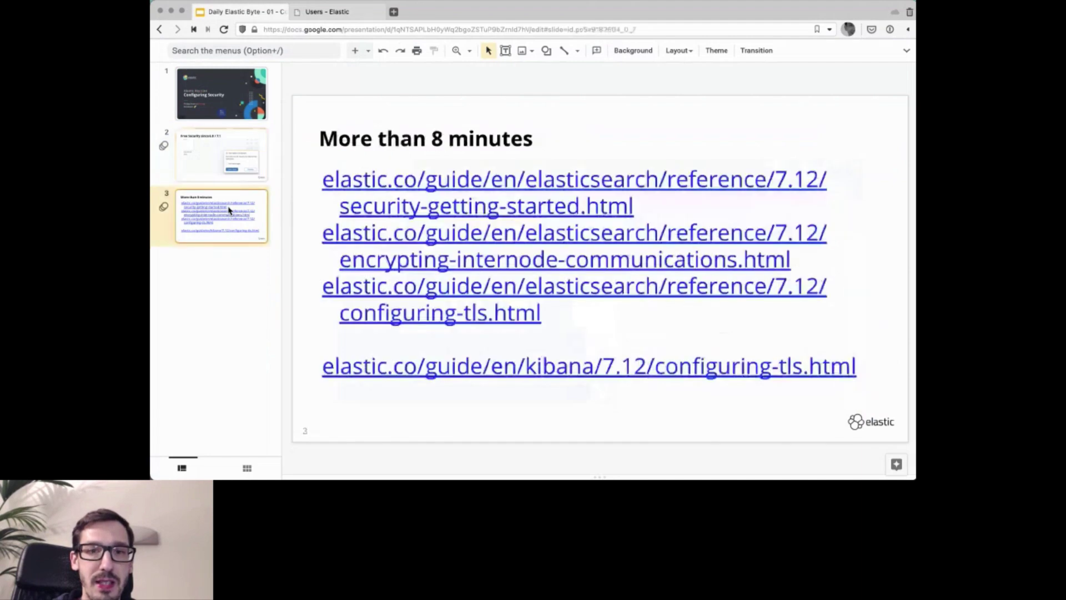